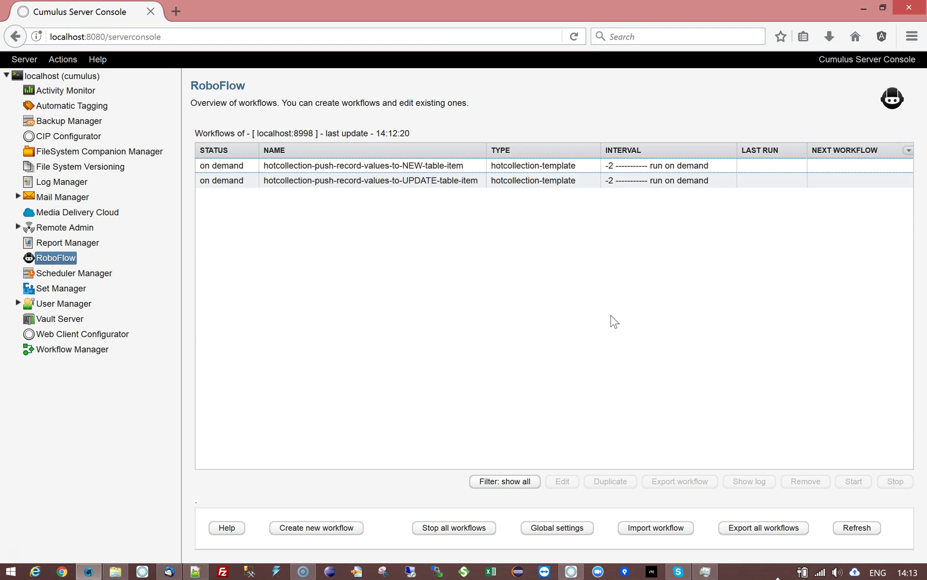
# - Look over the two hotcollection workflows and select hotcollection-push-record-values-to-NEW-table-item
pyautogui.click(411, 167)
pyautogui.click(413, 182)
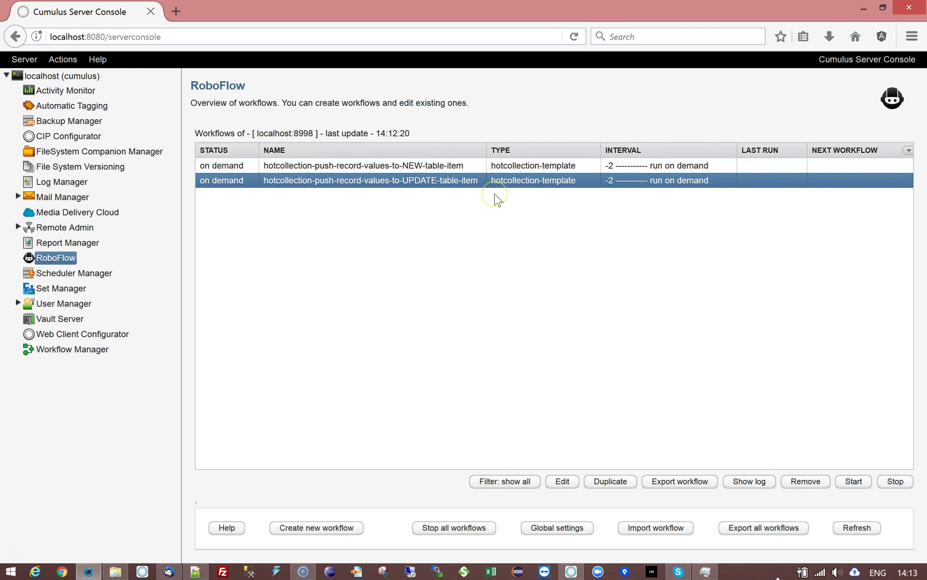
pyautogui.click(443, 168)
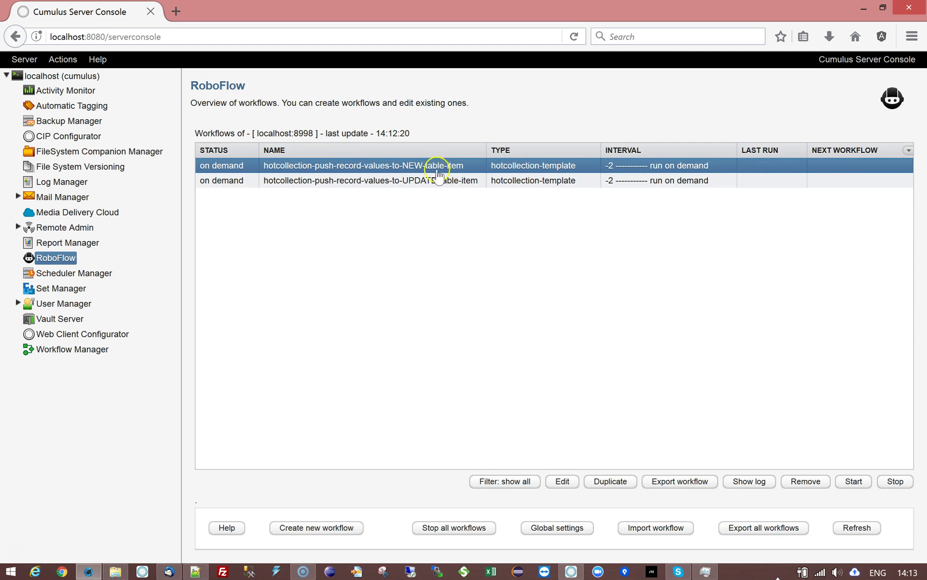
# - Switch to the Cumulus client and examine the Keywords, Status, Hersteller and Produktzuordnung fields of the edit-workflow-parameters-hotfolder.png record
pyautogui.click(571, 571)
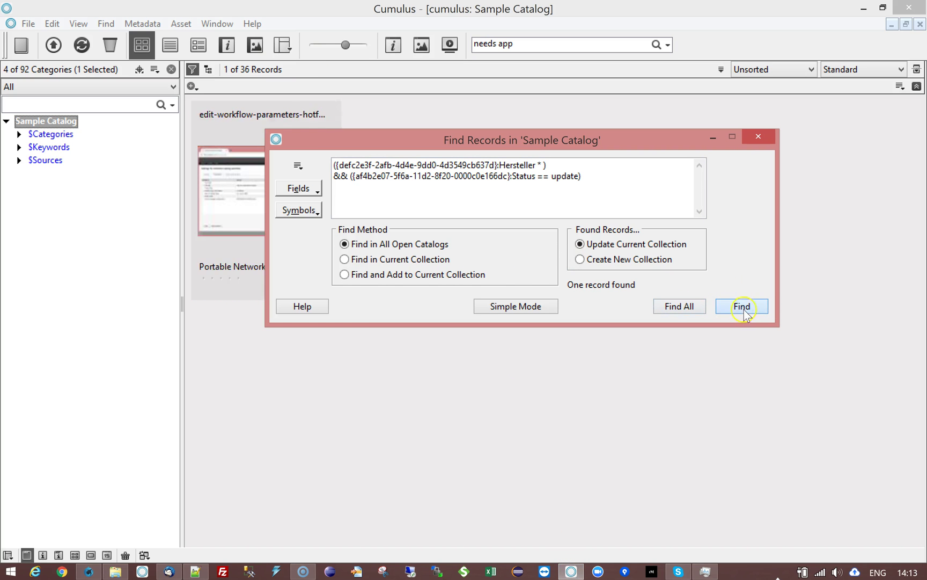
pyautogui.click(758, 136)
pyautogui.doubleClick(284, 171)
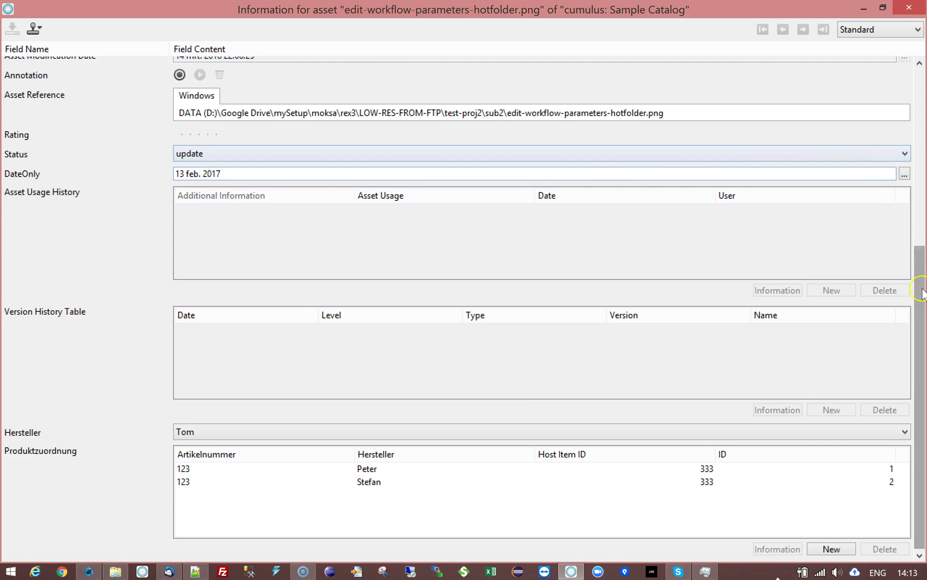
pyautogui.scroll(5, 912, 259)
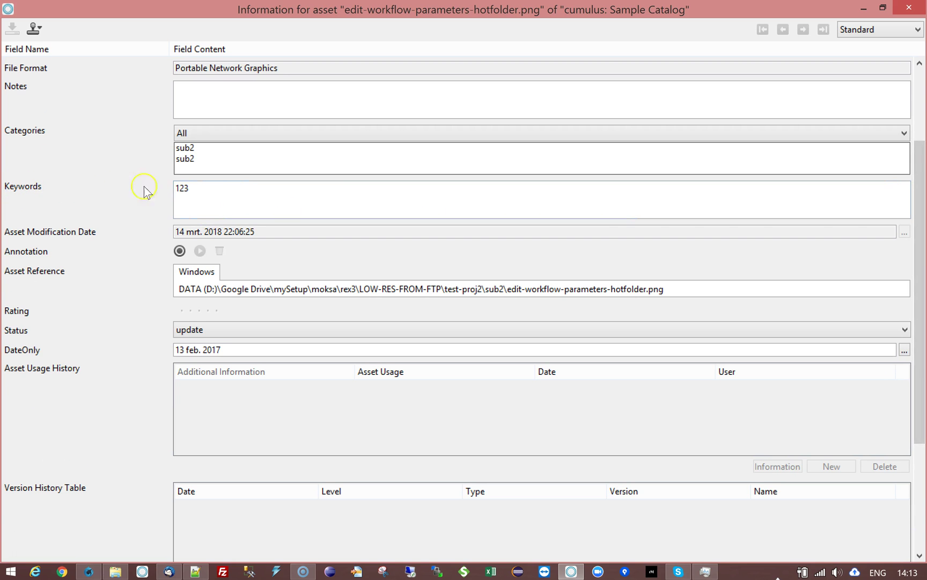
pyautogui.moveTo(921, 175); pyautogui.dragTo(922, 297)
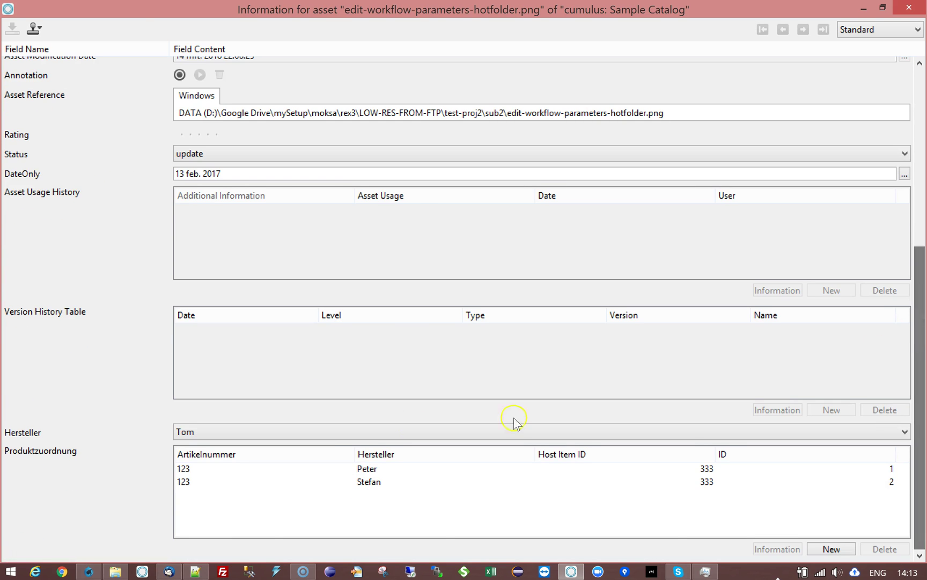
pyautogui.click(188, 481)
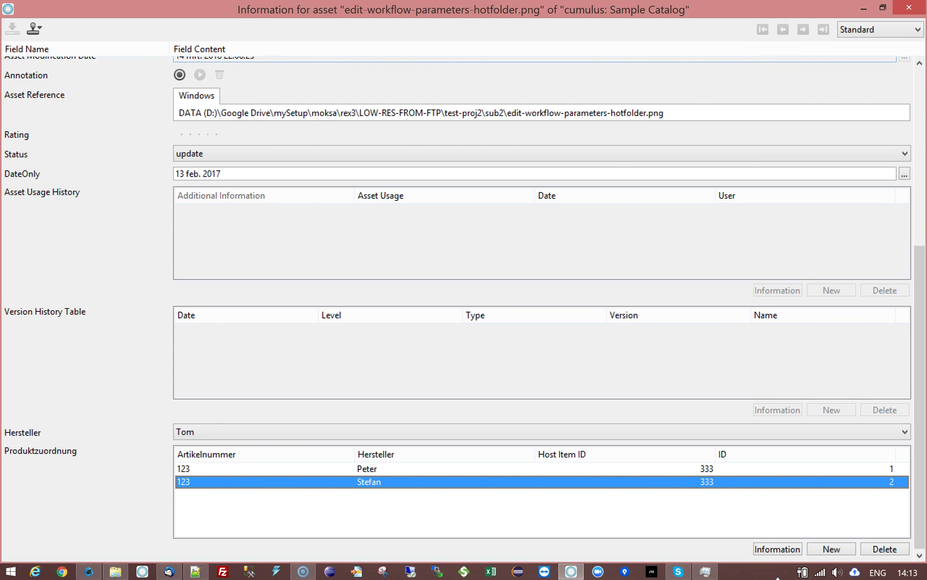
pyautogui.click(865, 9)
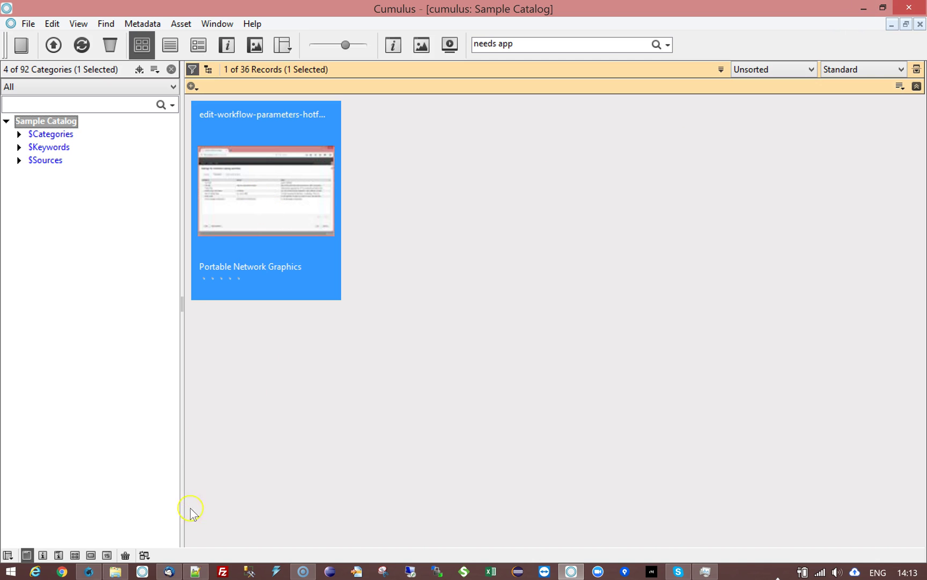
# - Switch to the Cumulus Server Console and open the NEW-table-item workflow's parameters, selecting the Cumulus query
pyautogui.click(170, 572)
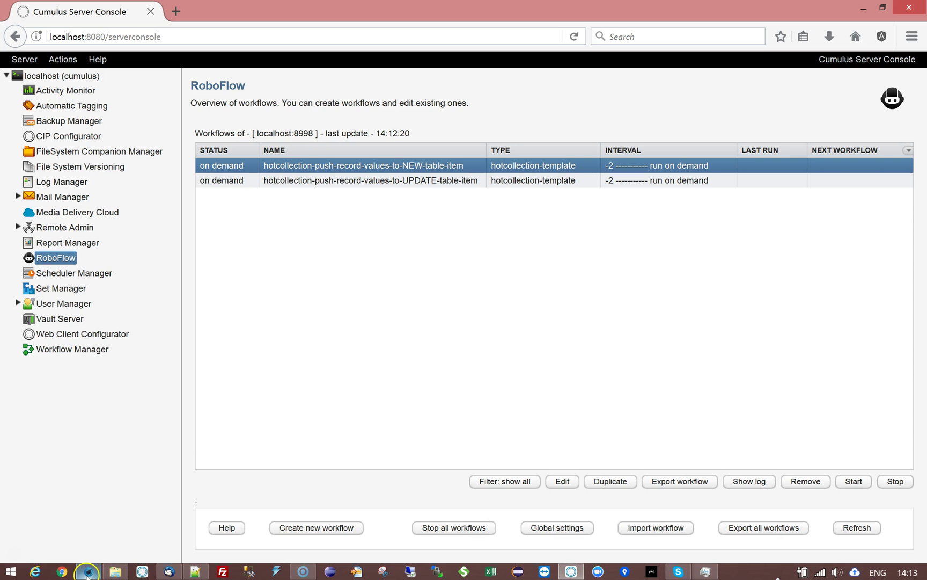
pyautogui.doubleClick(390, 171)
pyautogui.click(194, 181)
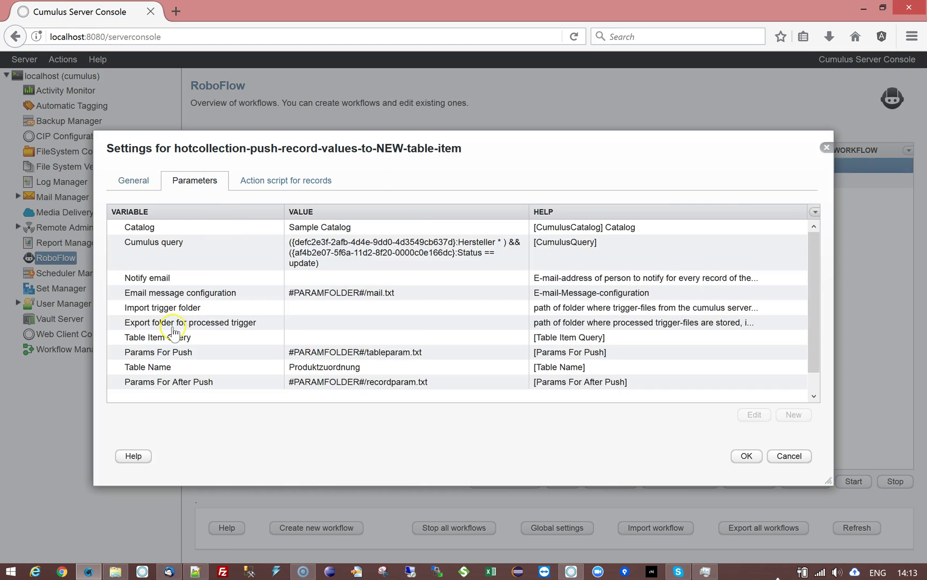
pyautogui.click(364, 255)
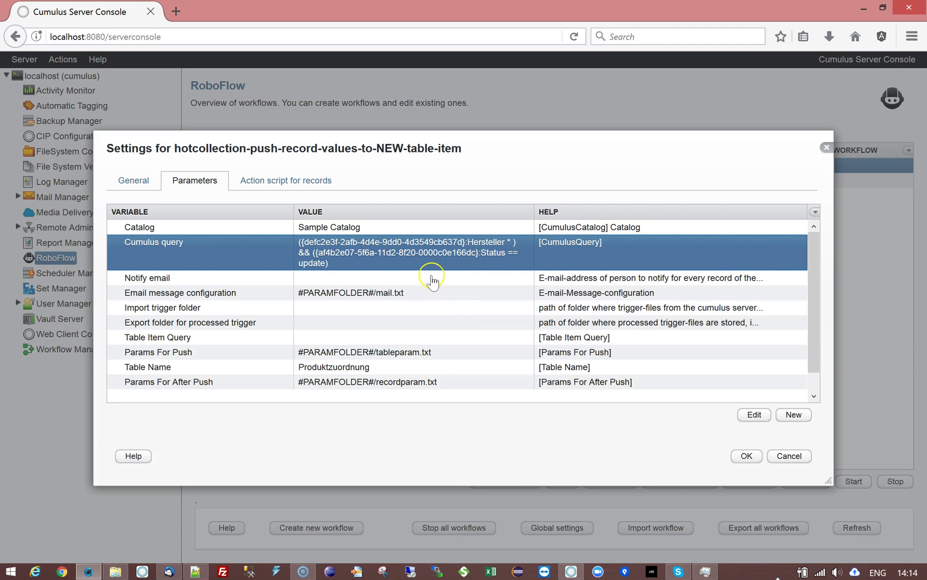
pyautogui.click(405, 359)
pyautogui.click(400, 247)
# - Switch to the Cumulus client and view the Hersteller and Status record search as an advanced query expression
pyautogui.click(571, 572)
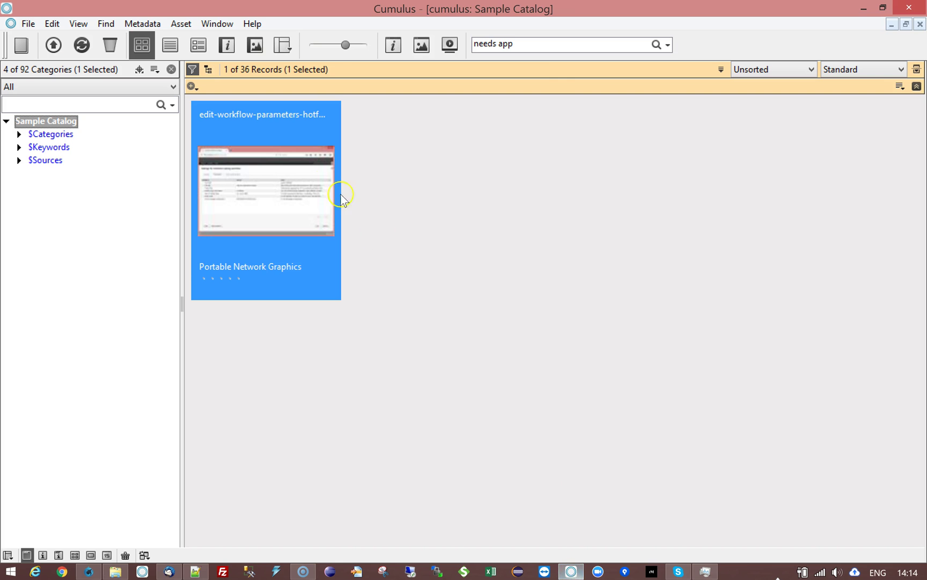
pyautogui.doubleClick(276, 194)
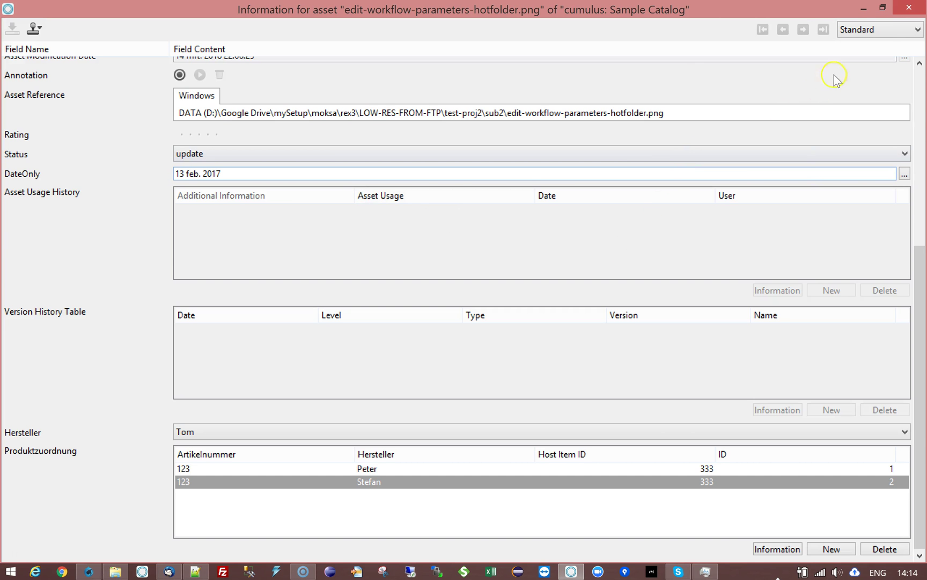
pyautogui.click(909, 9)
pyautogui.click(668, 45)
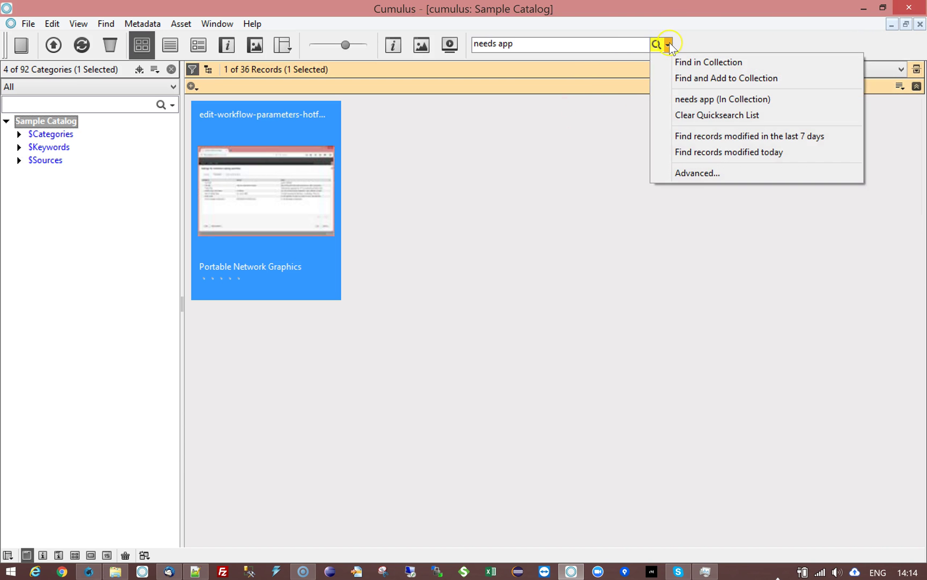
pyautogui.click(700, 174)
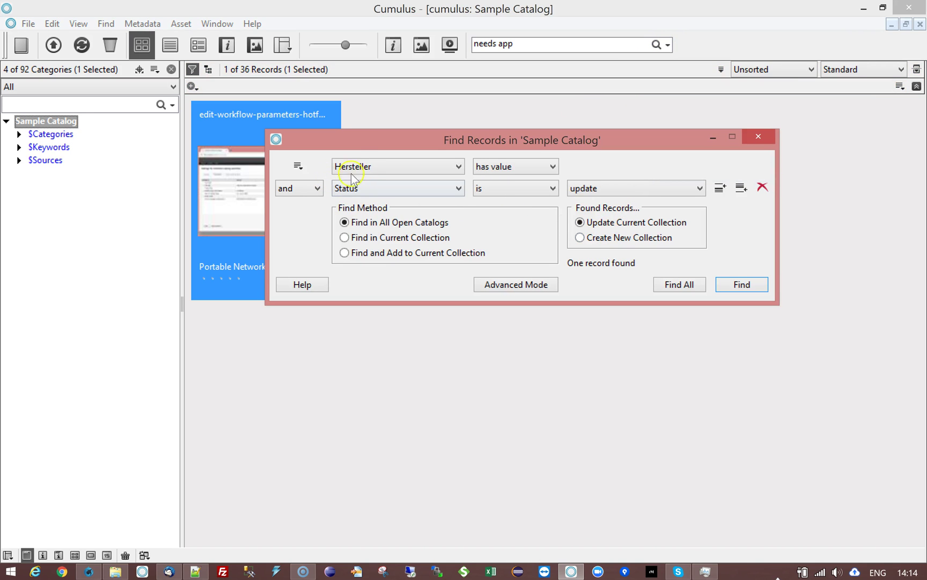
pyautogui.click(507, 288)
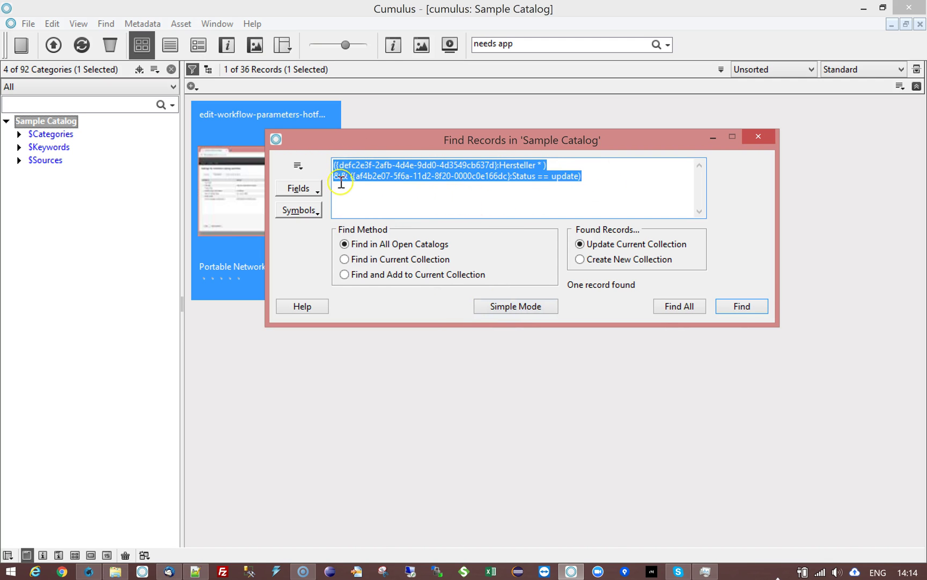
pyautogui.click(759, 137)
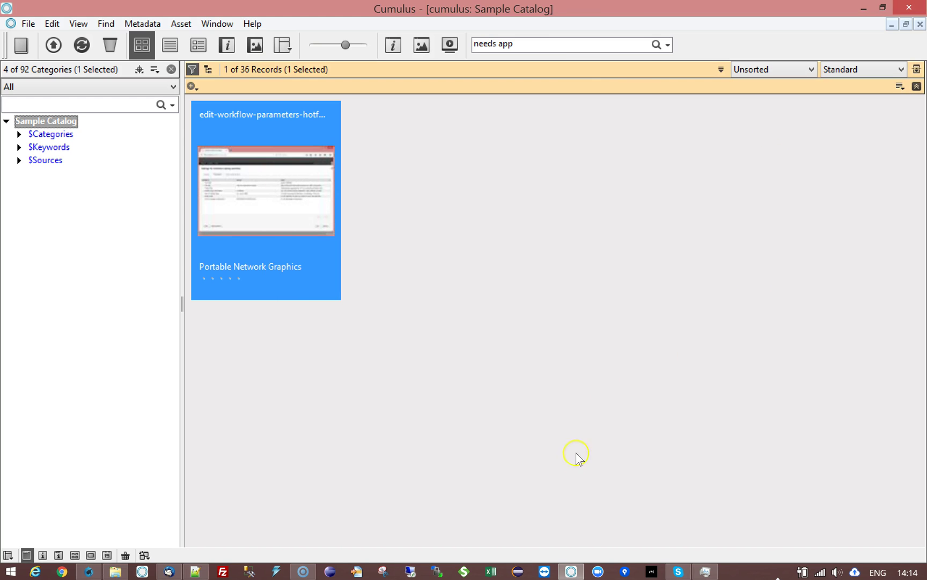
# - Return to the Cumulus Server Console and inspect the workflow's Cumulus query and Table Item Query parameters
pyautogui.moveTo(169, 572)
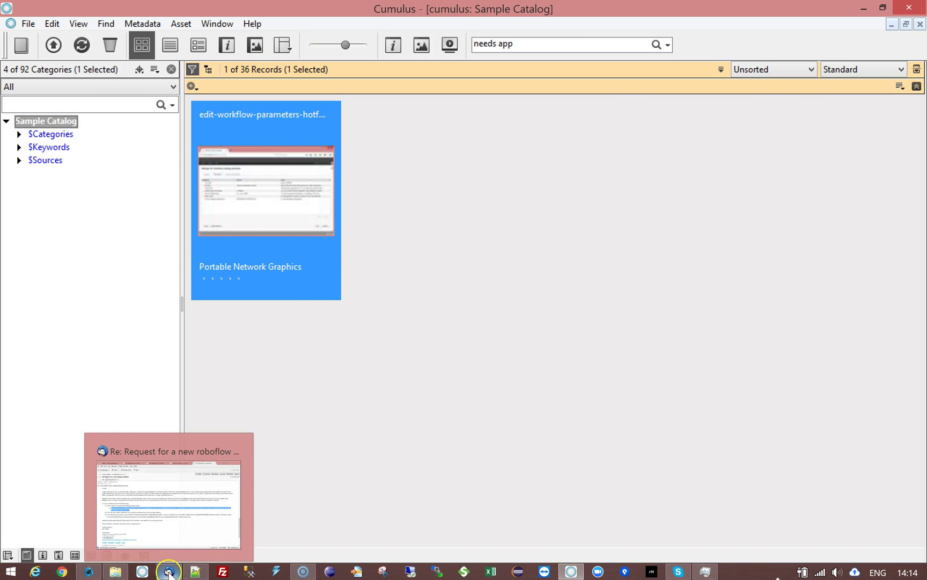
pyautogui.click(95, 572)
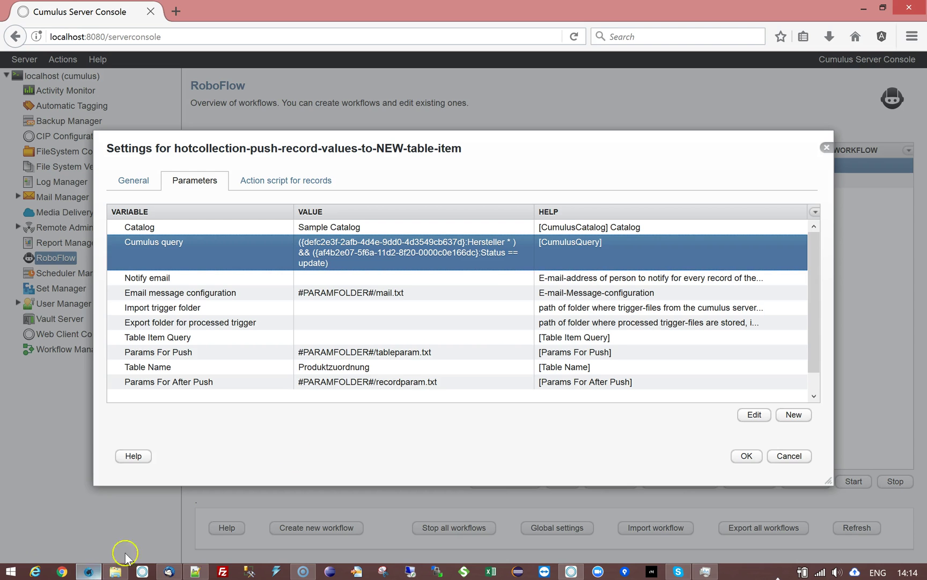
pyautogui.doubleClick(333, 260)
pyautogui.click(497, 283)
pyautogui.click(650, 384)
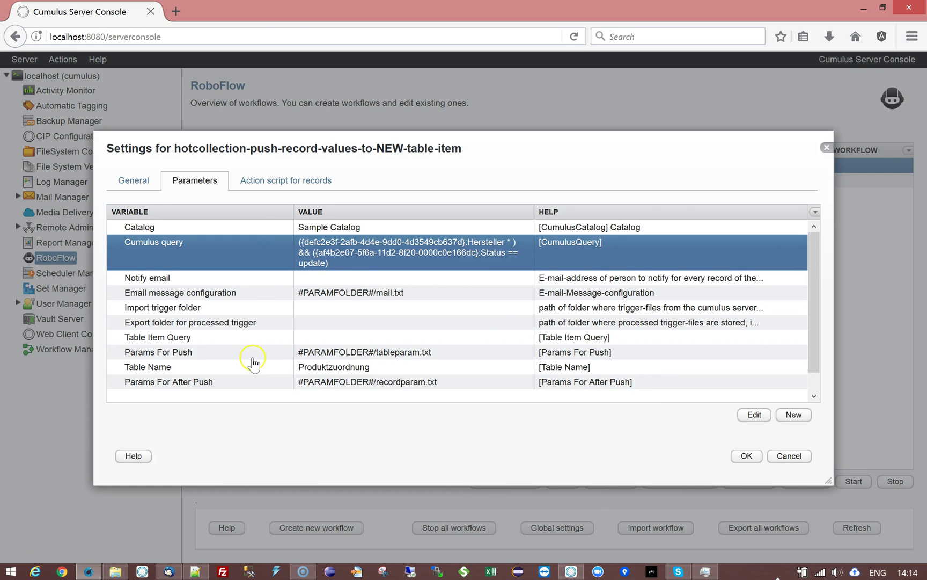
pyautogui.click(132, 340)
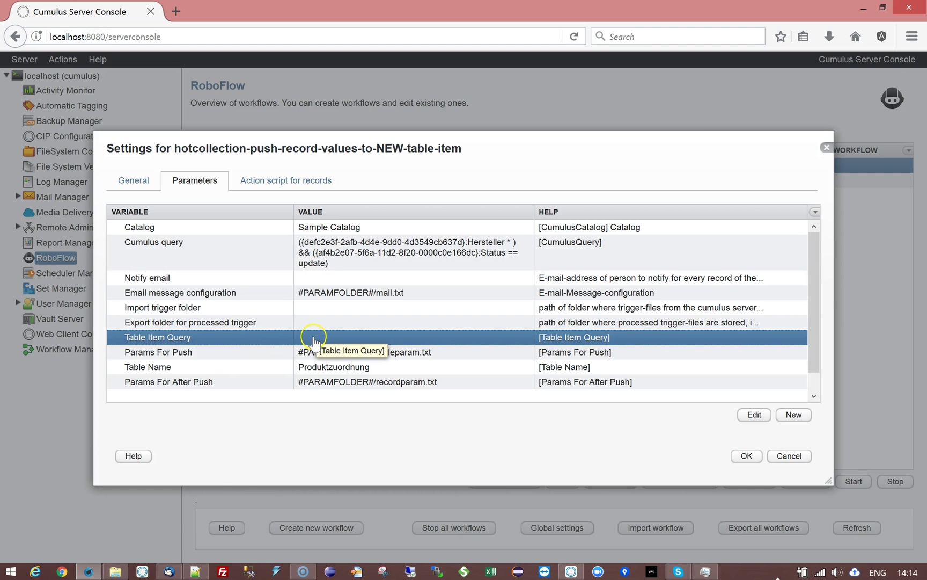
pyautogui.click(328, 252)
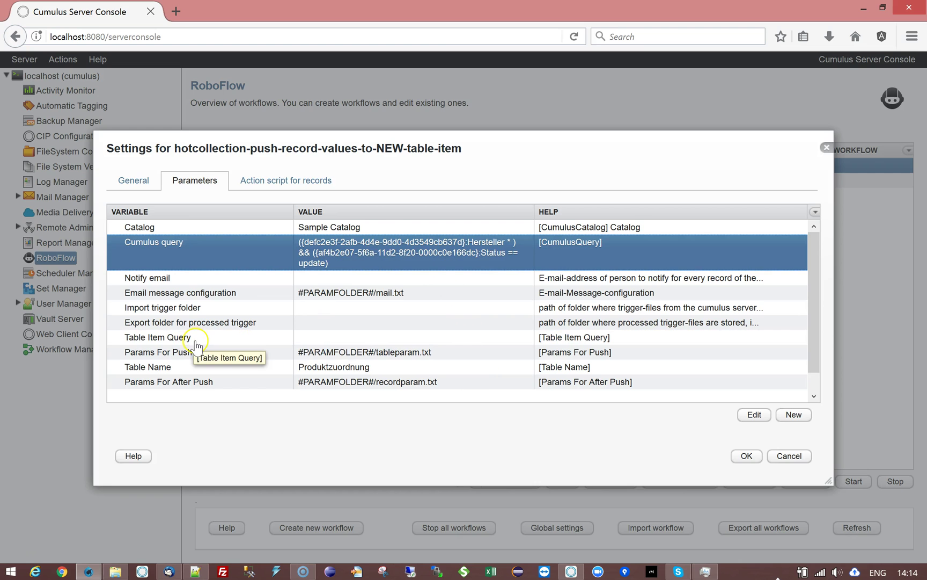
pyautogui.click(305, 338)
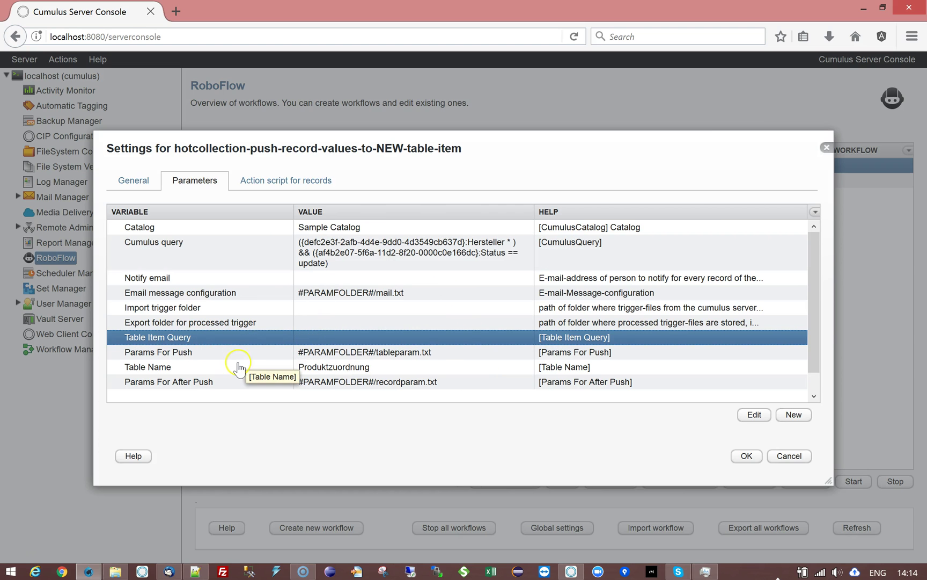
# - Examine the Params For Push table's mapping of record values to the Hersteller and Artikelnummer table fields
pyautogui.doubleClick(285, 353)
pyautogui.click(646, 289)
pyautogui.click(167, 223)
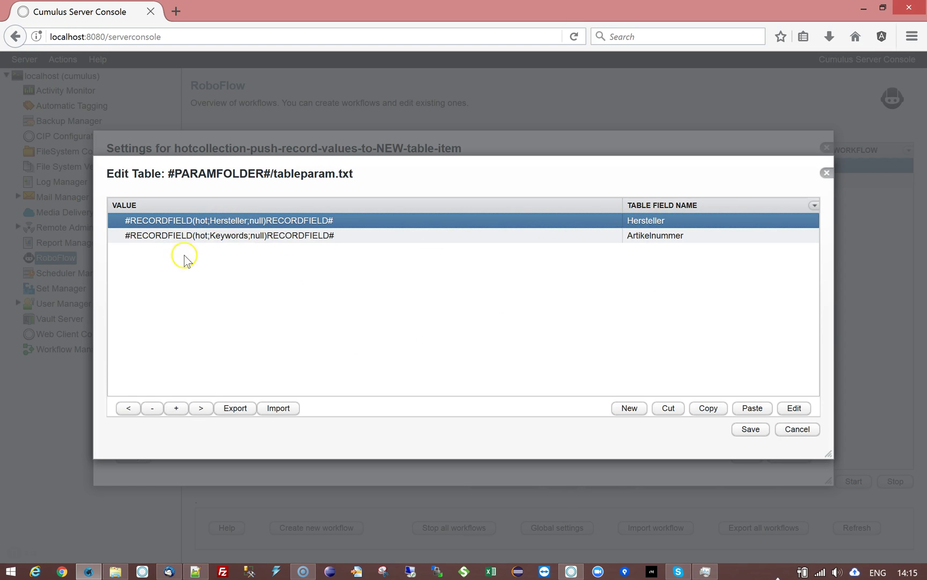
pyautogui.click(213, 239)
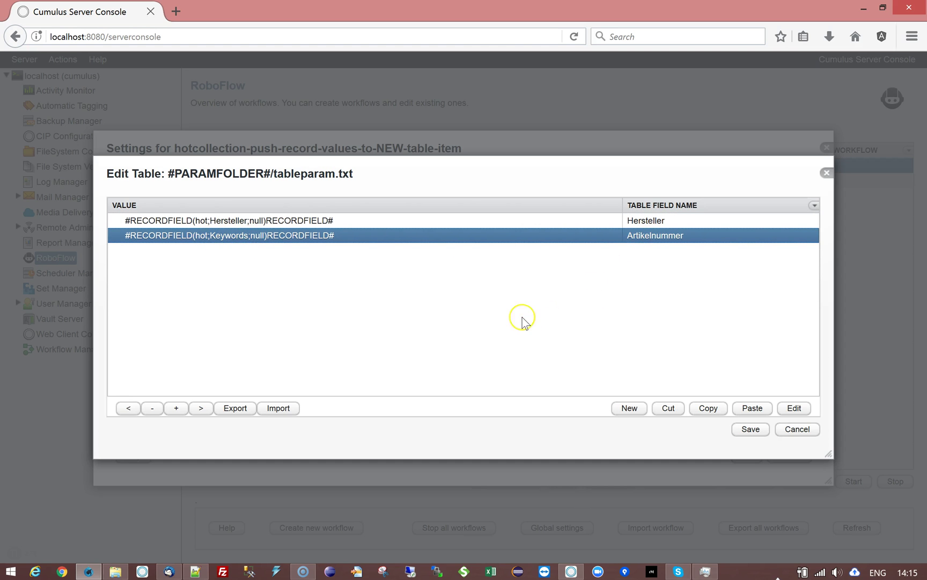
pyautogui.click(788, 437)
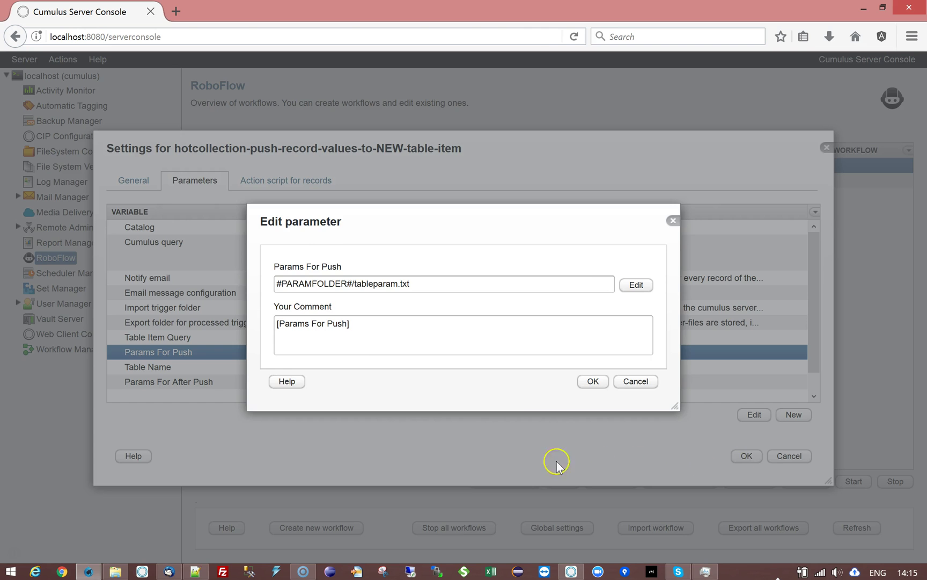
pyautogui.click(597, 383)
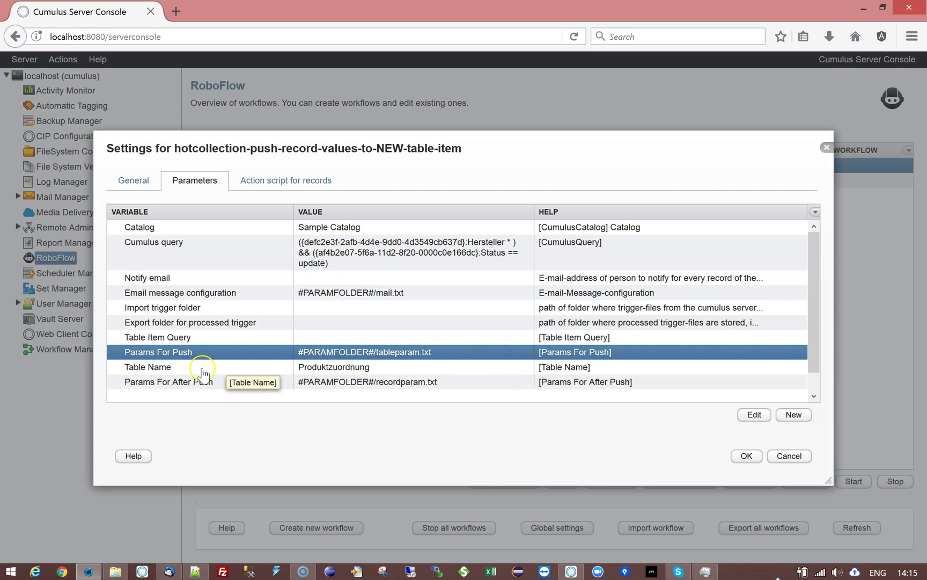
# - Review the Table Name parameter and the Status and Hersteller rows of the Params For After Push table
pyautogui.click(156, 369)
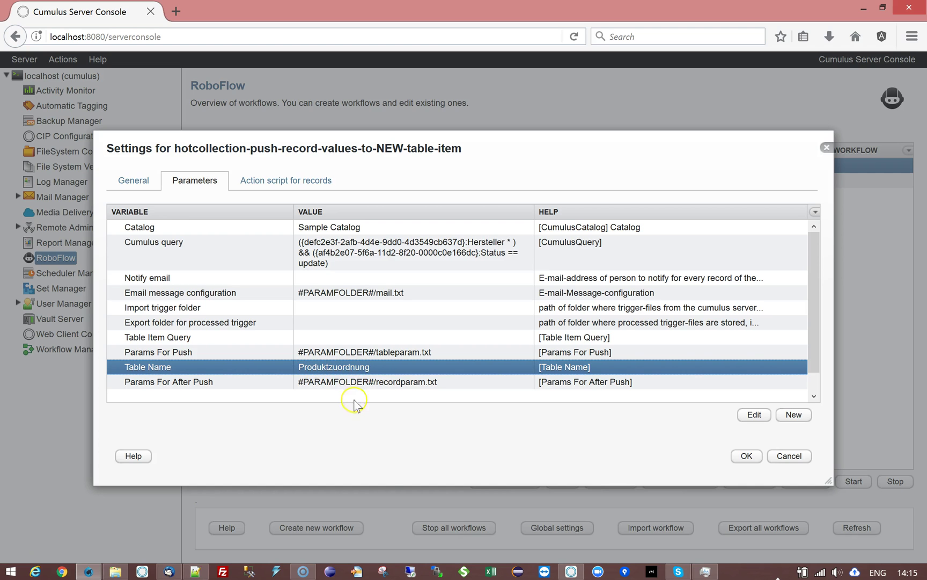
pyautogui.click(167, 385)
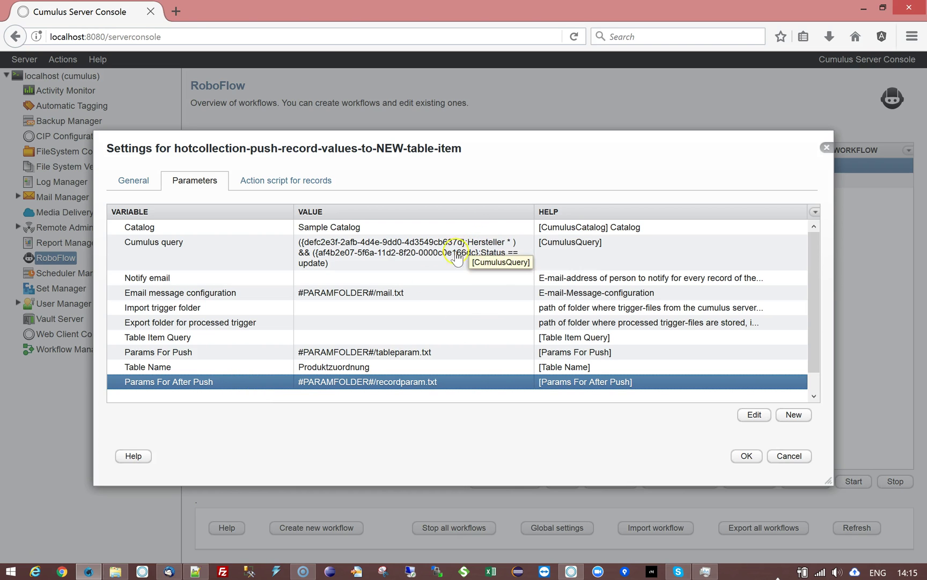
pyautogui.doubleClick(262, 378)
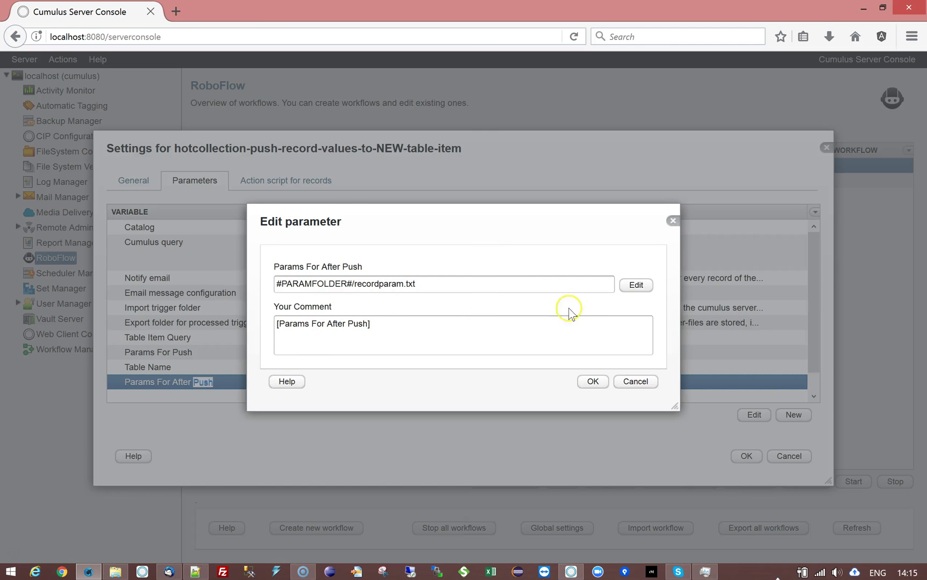
pyautogui.click(637, 285)
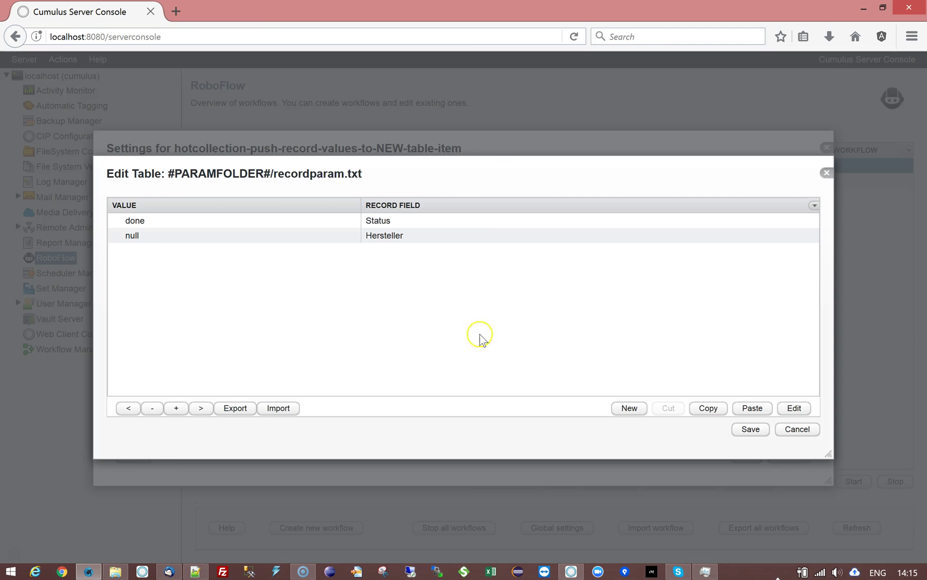
pyautogui.click(154, 225)
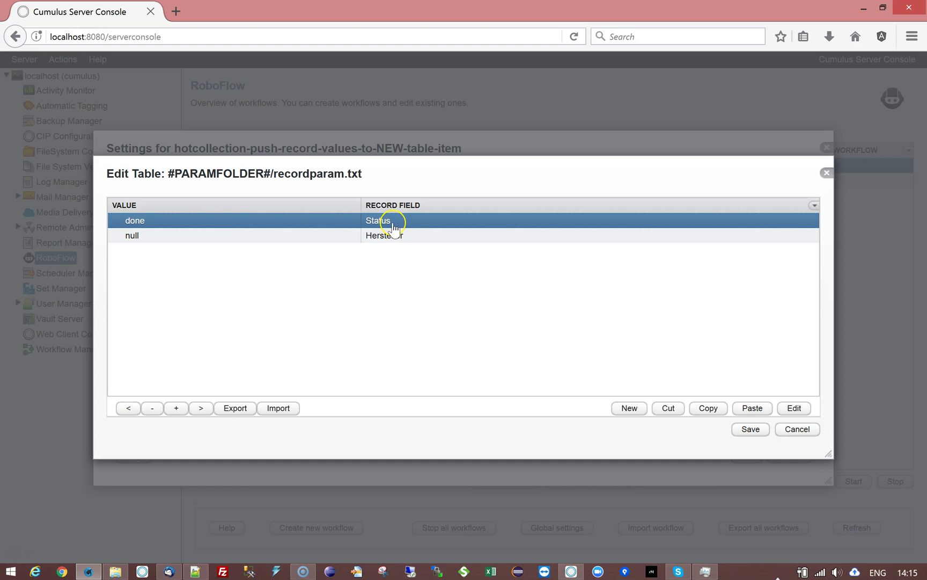
pyautogui.click(133, 238)
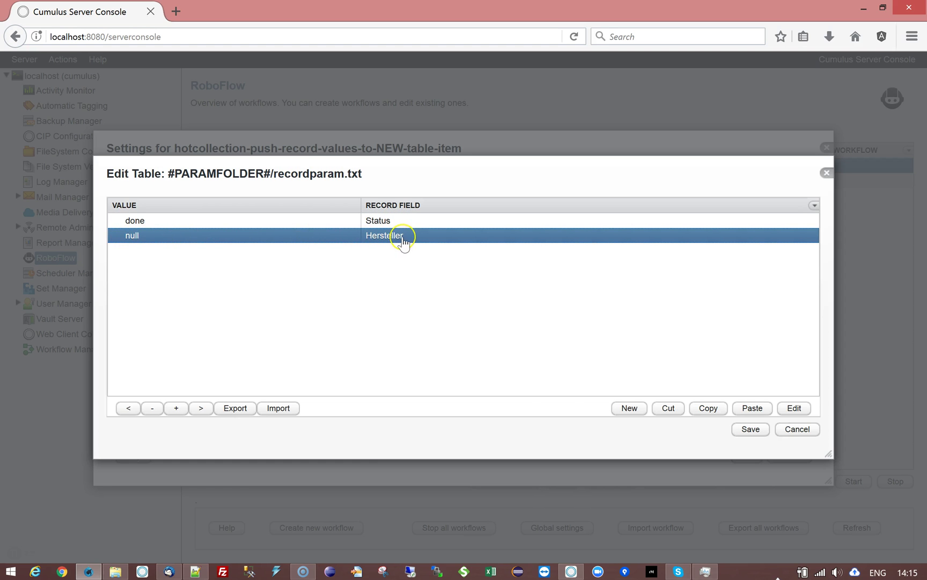
pyautogui.click(812, 433)
pyautogui.click(640, 382)
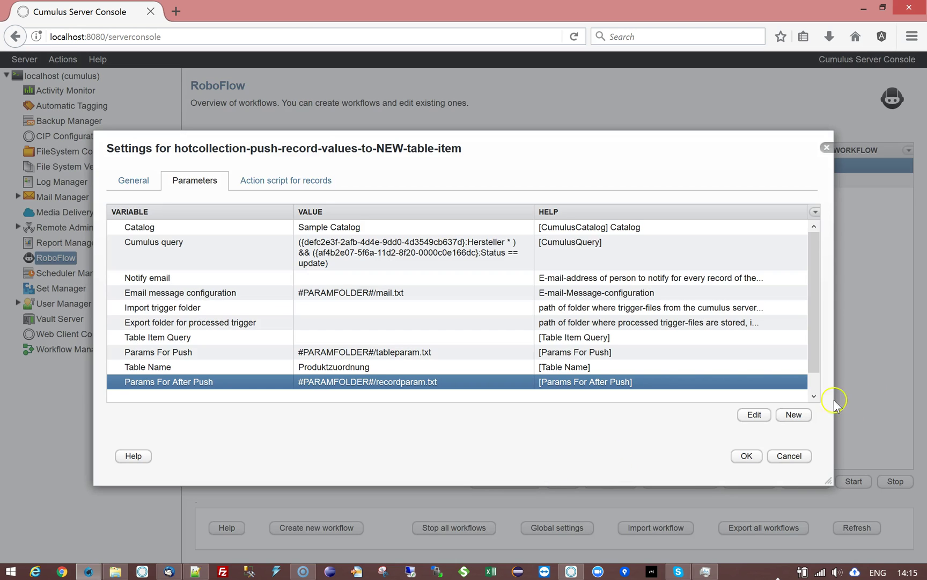
# - Save the settings of the hotcollection-push-record-values-to-NEW-table-item workflow
pyautogui.scroll(-1, 812, 382)
pyautogui.click(746, 456)
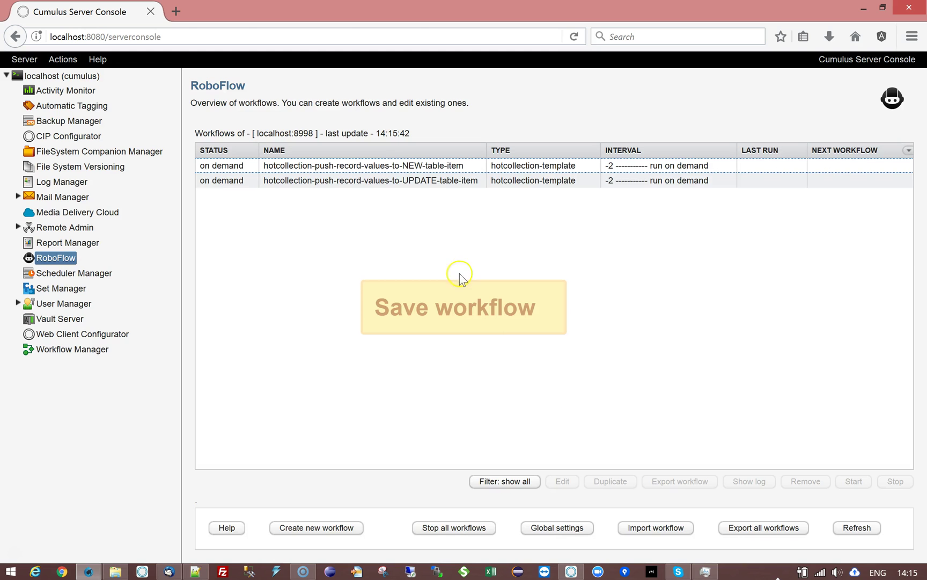
# - Run the hotcollection-push-record-values-to-NEW-table-item workflow on demand and open its log
pyautogui.click(384, 166)
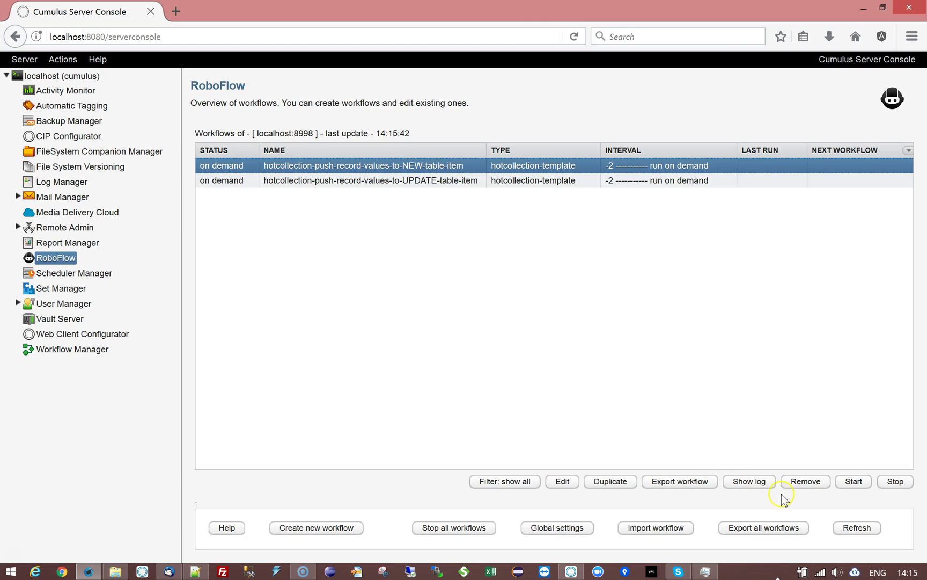
pyautogui.click(854, 483)
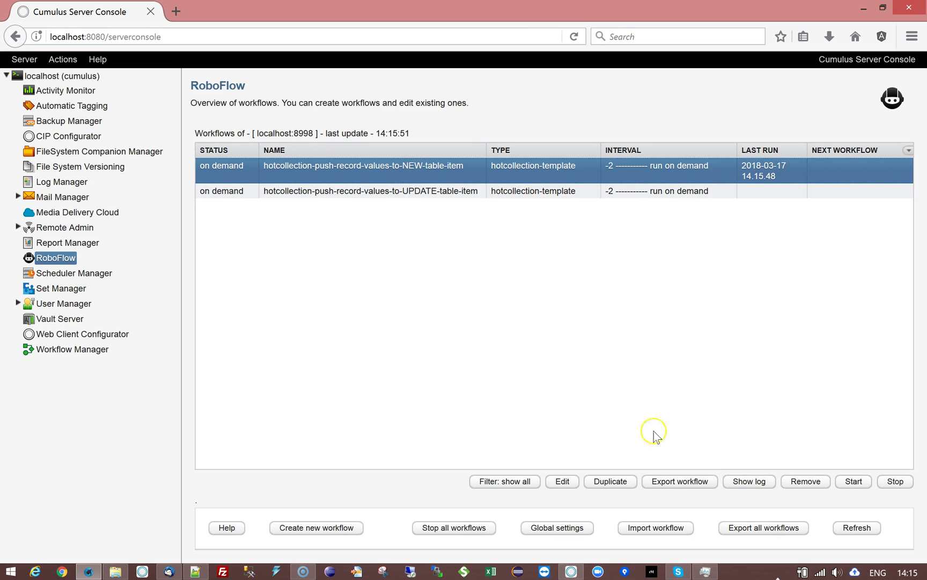
pyautogui.click(748, 483)
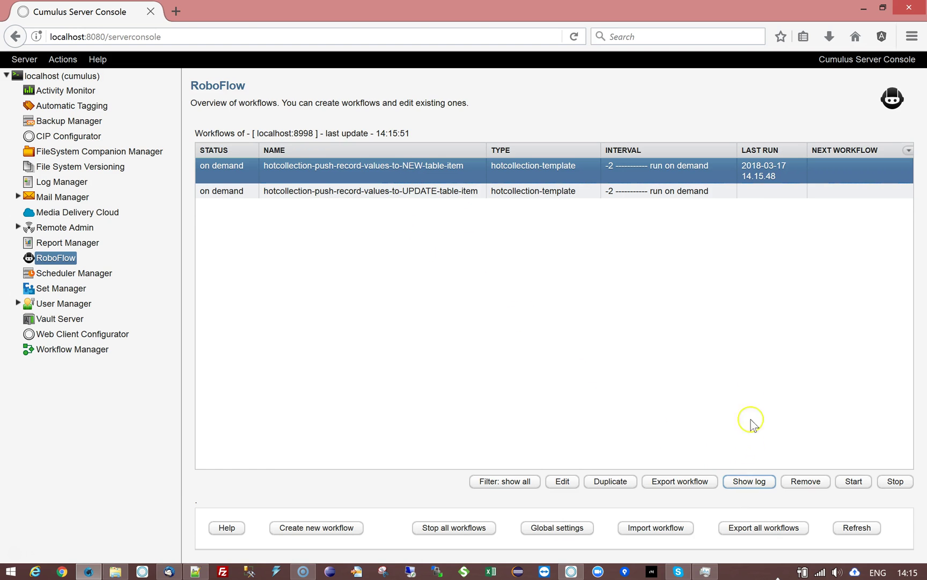
pyautogui.click(750, 482)
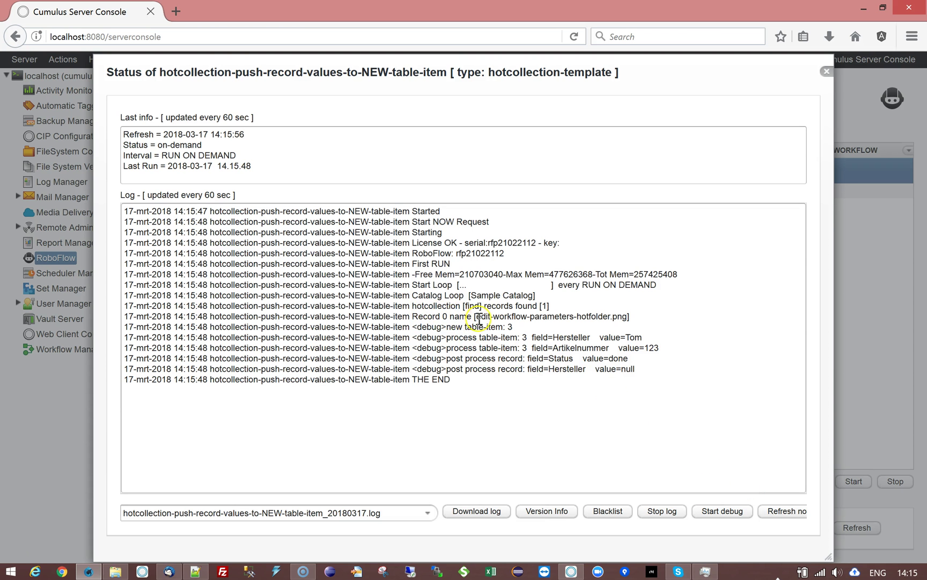
# - Examine the log's processed record name, new table item, pushed Hersteller and Artikelnummer values, and post-process field entries
pyautogui.moveTo(477, 316); pyautogui.dragTo(616, 315)
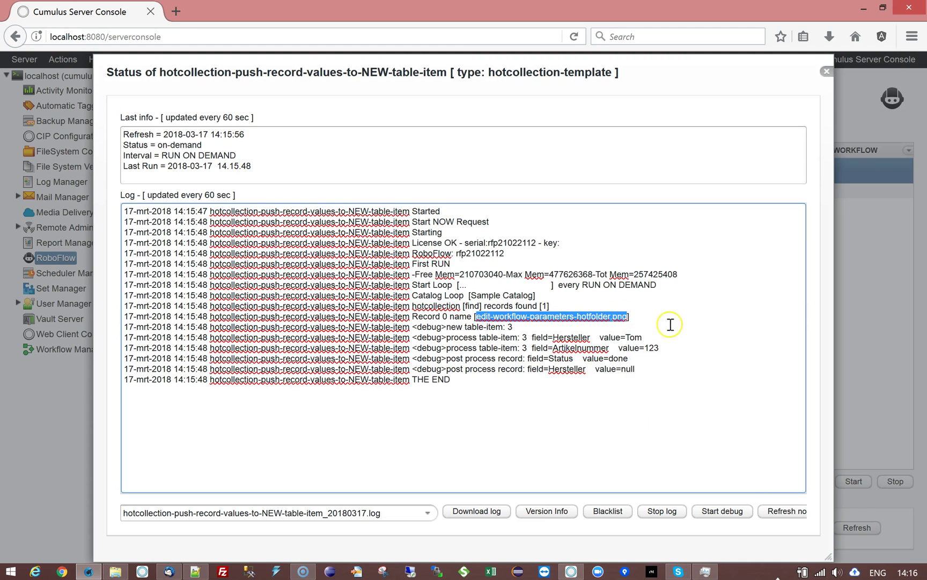
pyautogui.moveTo(413, 327); pyautogui.dragTo(641, 373)
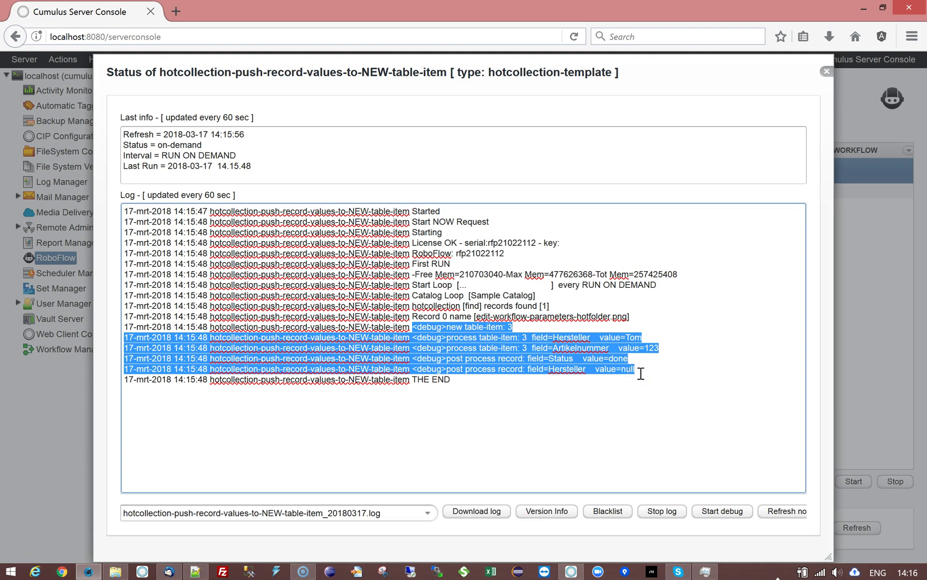
pyautogui.click(641, 373)
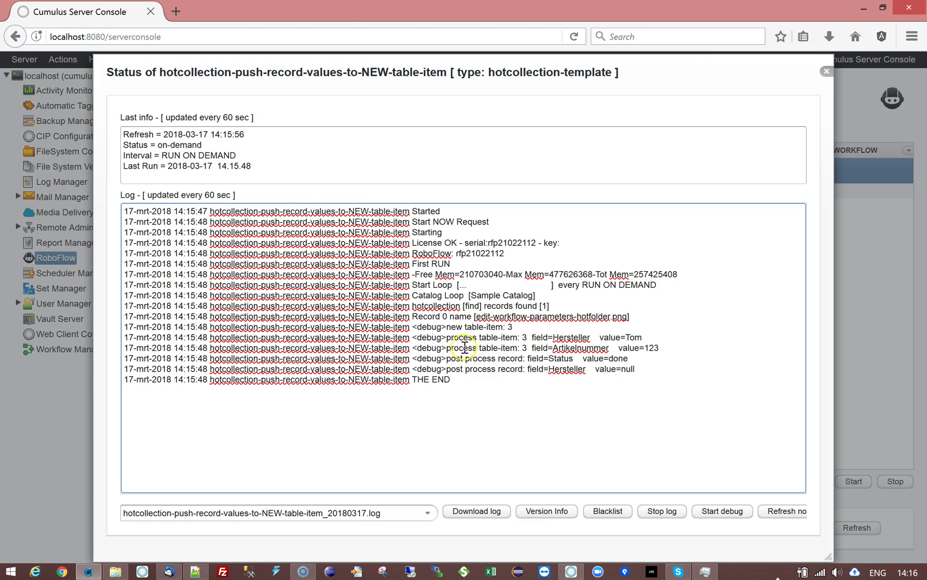
pyautogui.moveTo(472, 339); pyautogui.dragTo(592, 337)
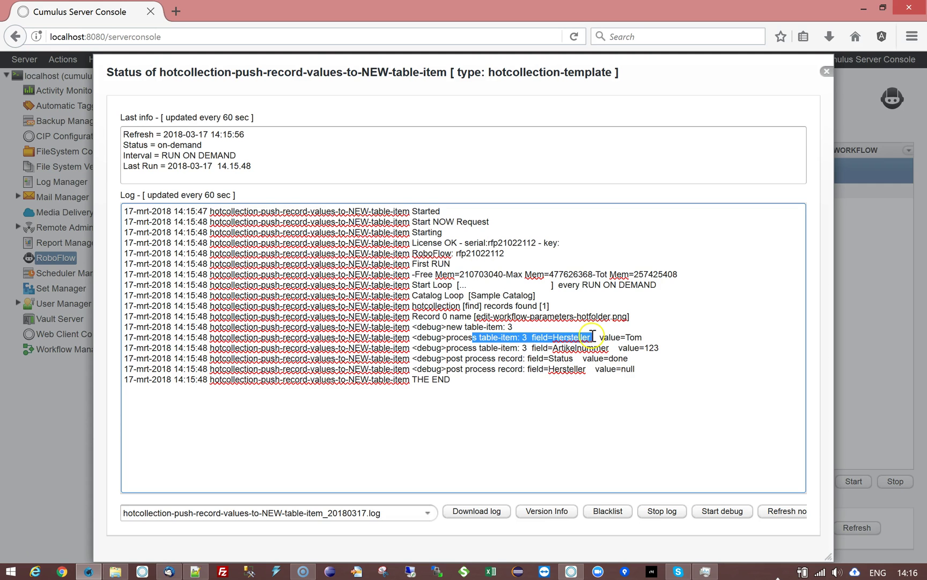
pyautogui.moveTo(597, 336); pyautogui.dragTo(648, 337)
pyautogui.click(650, 337)
pyautogui.moveTo(529, 348); pyautogui.dragTo(664, 347)
pyautogui.doubleClick(652, 348)
# - Switch to the Cumulus client and check the newest Produktzuordnung row of the edit-workflow-parameters-hotfolder.png record
pyautogui.click(584, 571)
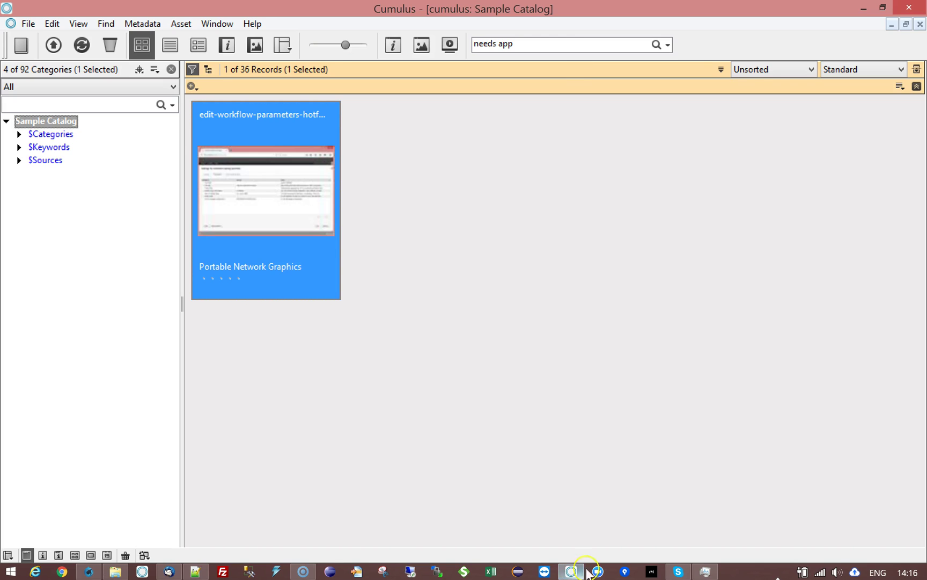
pyautogui.doubleClick(256, 182)
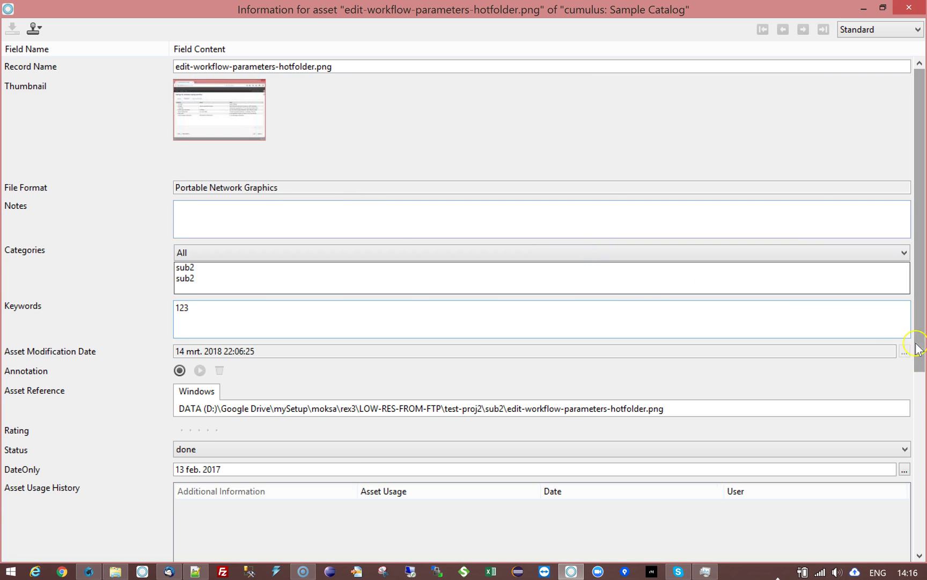
pyautogui.scroll(-5, 918, 502)
pyautogui.click(207, 494)
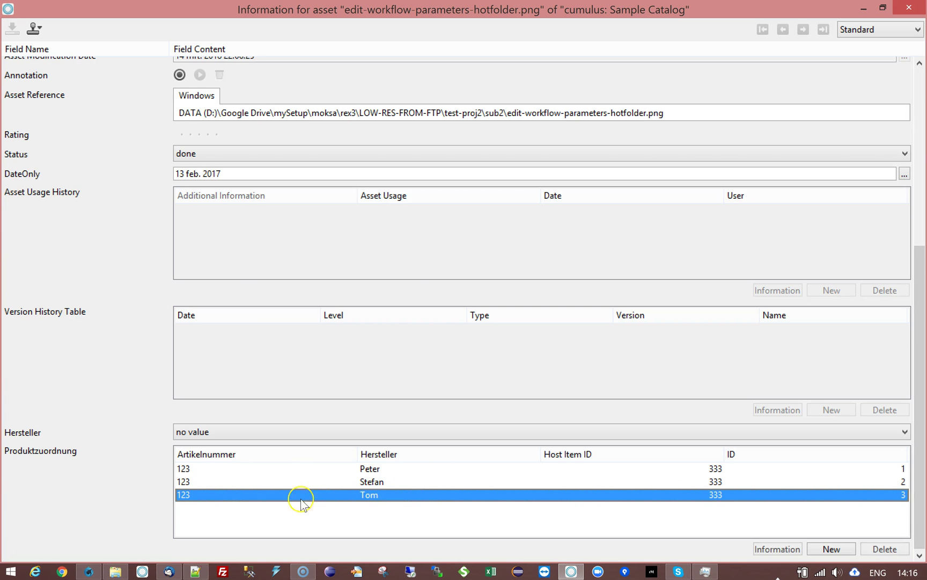
# - Set Hersteller to "no value" in the Produktzuordnung table item with ID 2, save it and close the record information
pyautogui.doubleClick(382, 482)
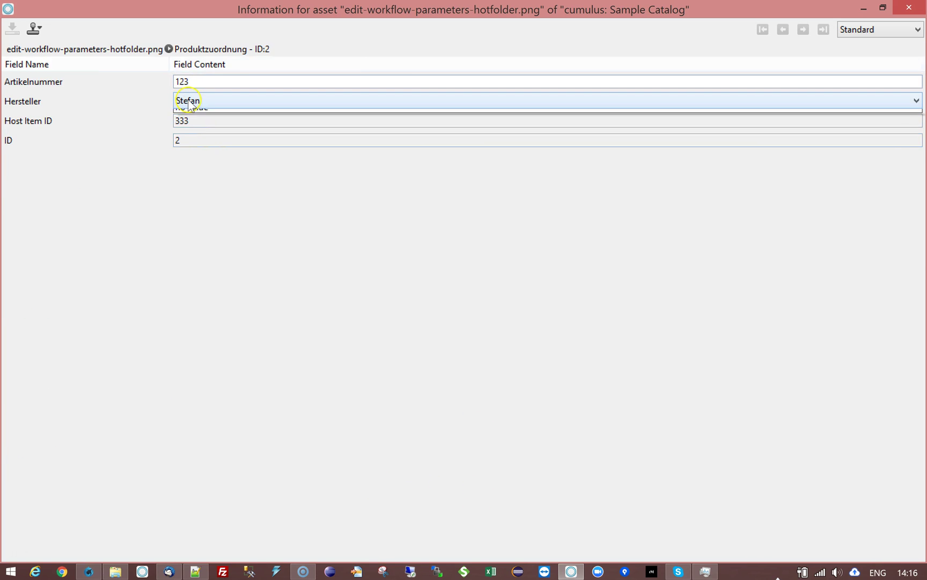
pyautogui.click(185, 102)
pyautogui.click(188, 150)
pyautogui.click(11, 29)
pyautogui.click(919, 6)
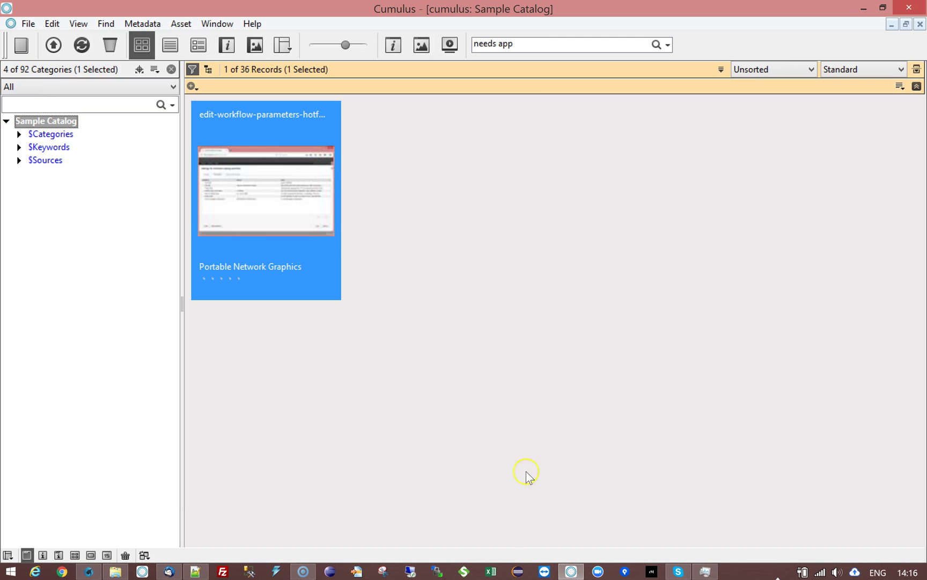
# - Reopen the edit-workflow-parameters-hotfolder.png record, set its own Hersteller field to the third listed name and save
pyautogui.doubleClick(324, 184)
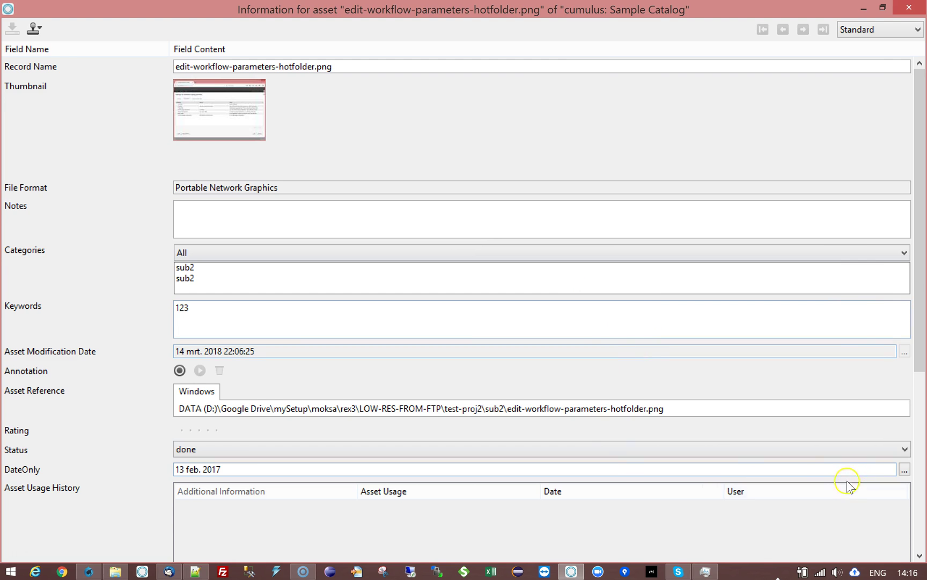
pyautogui.moveTo(921, 357); pyautogui.dragTo(921, 535)
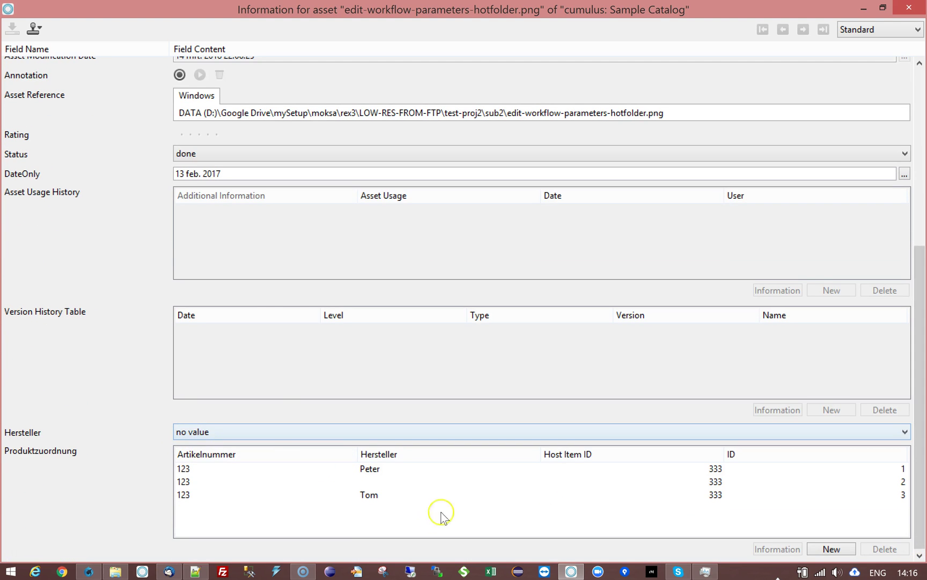
pyautogui.click(365, 483)
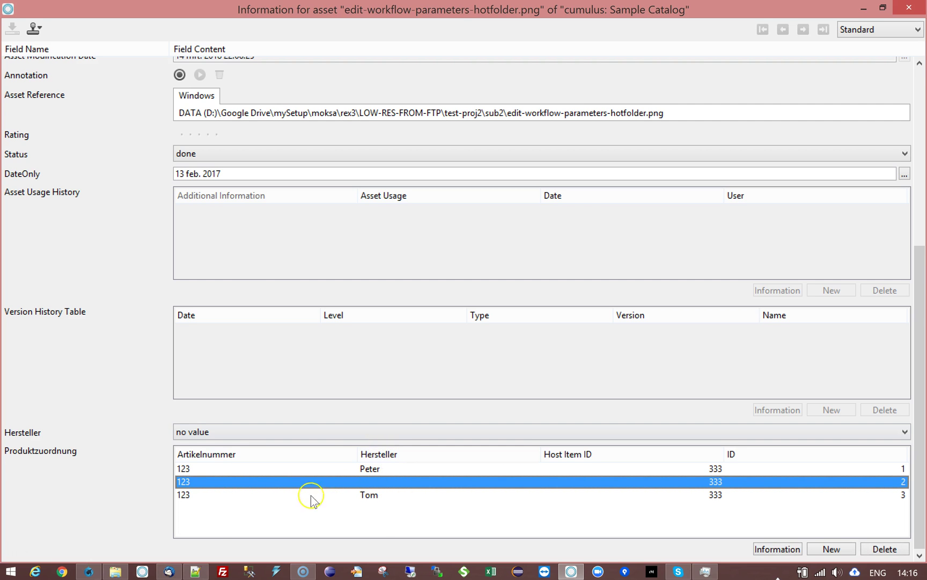
pyautogui.click(219, 434)
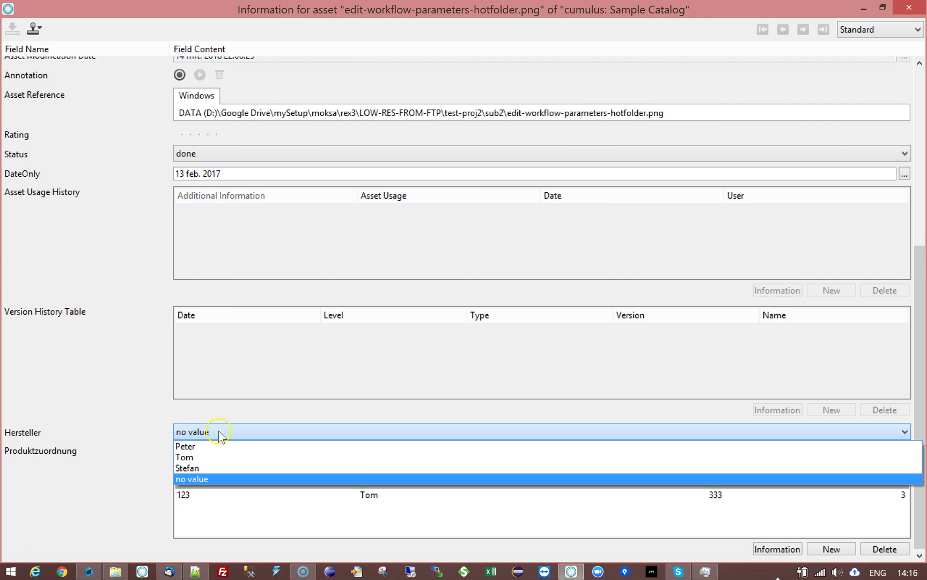
pyautogui.click(189, 469)
pyautogui.click(12, 28)
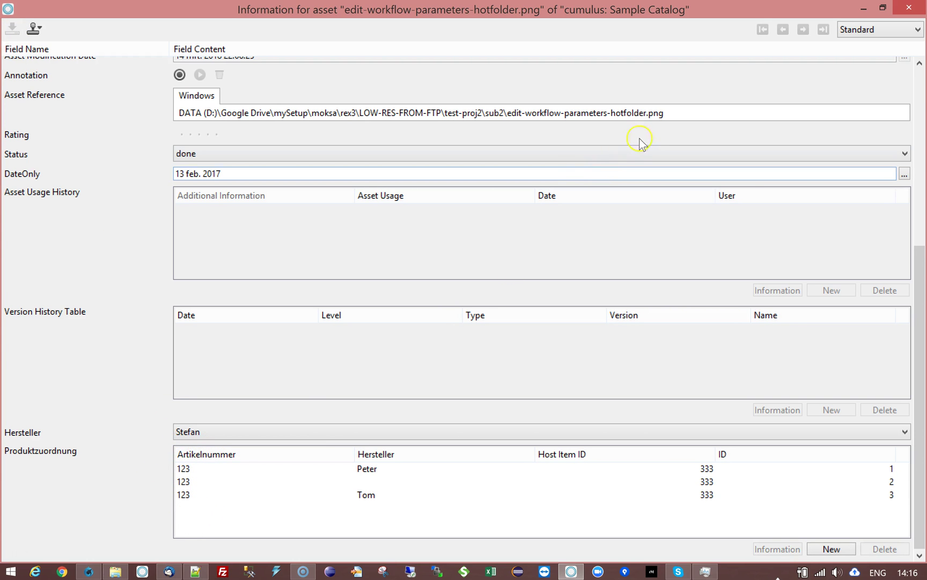
# - Return to the Cumulus Server Console and open the parameters of the hotcollection-push-record-values-to-UPDATE-table-item workflow
pyautogui.click(95, 572)
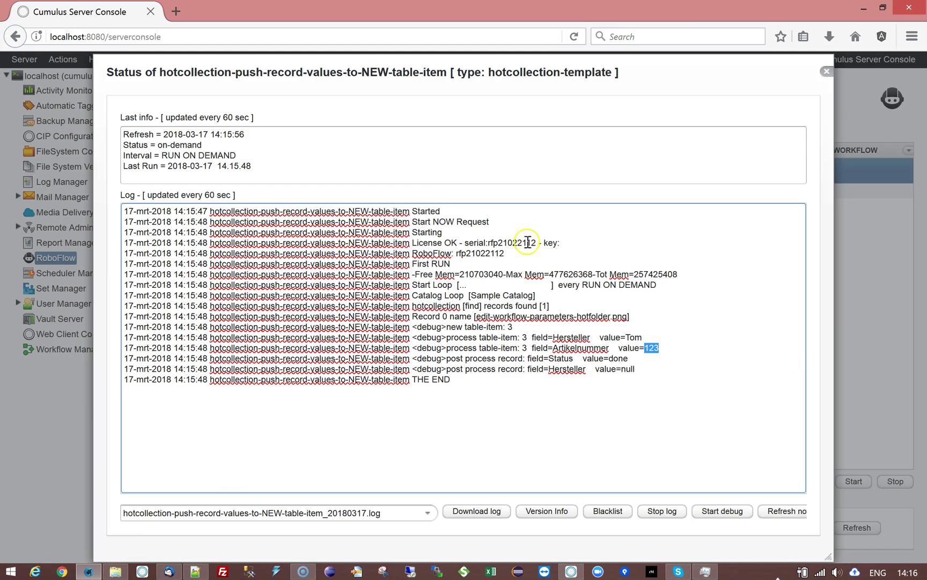
pyautogui.click(828, 70)
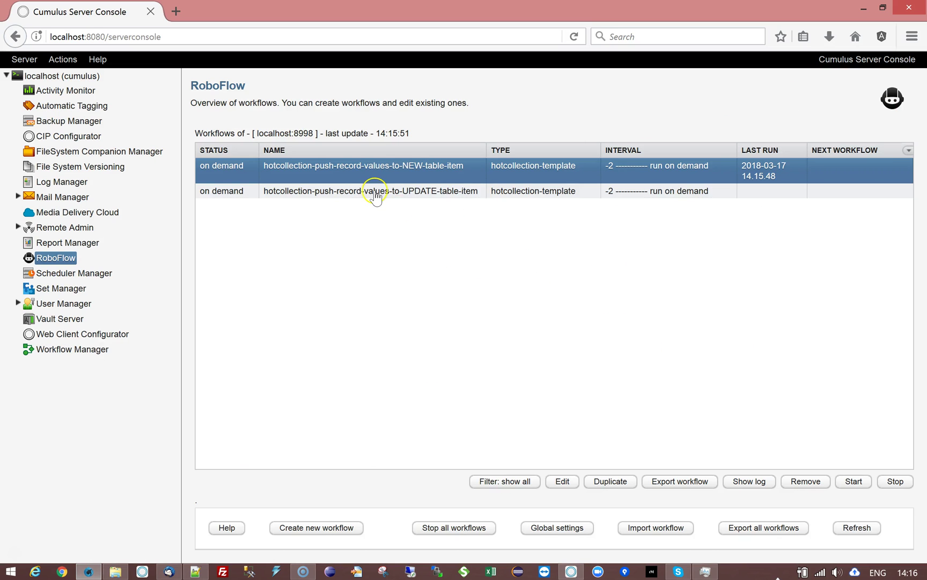
pyautogui.click(378, 193)
pyautogui.doubleClick(378, 193)
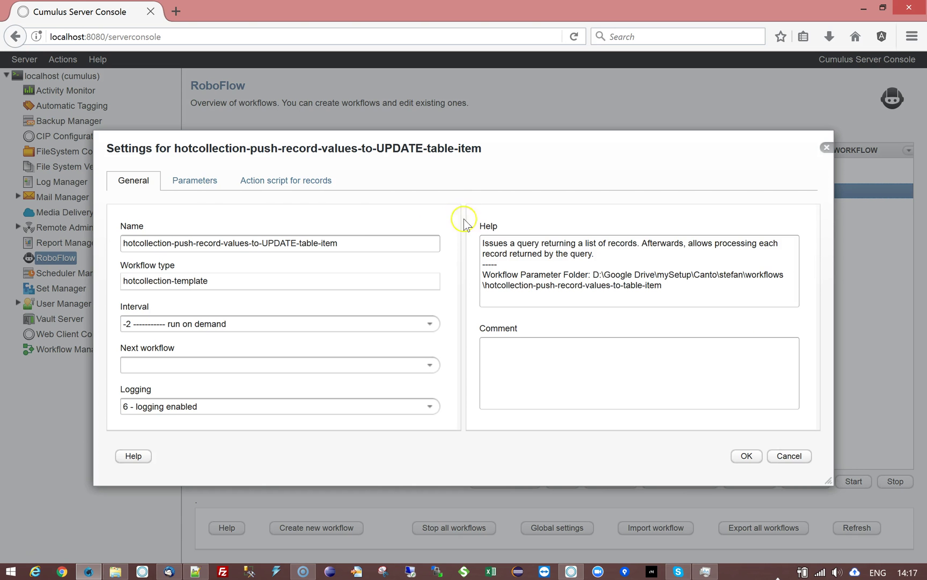
pyautogui.click(202, 188)
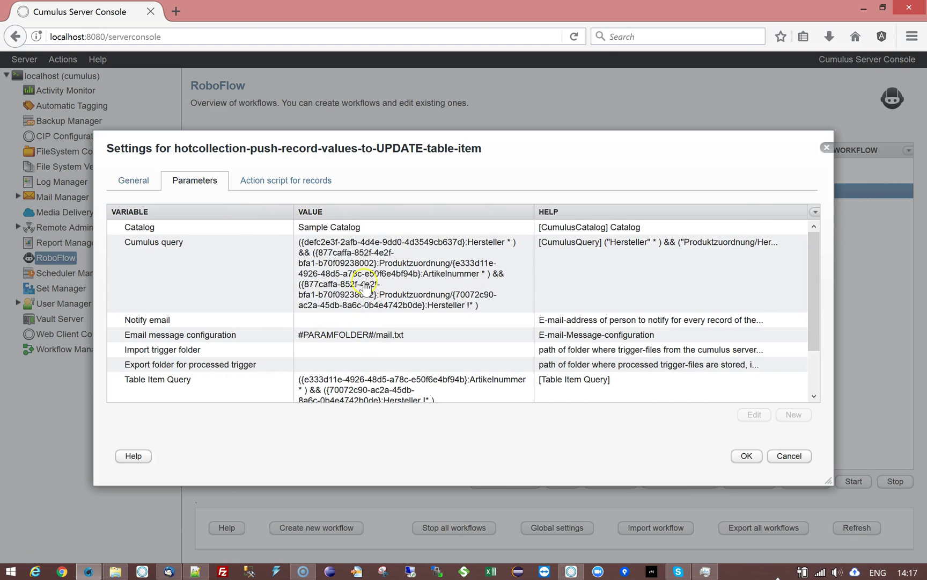
# - Review the UPDATE workflow's Cumulus query and Table Item Query conditions on Artikelnummer and Hersteller
pyautogui.click(365, 283)
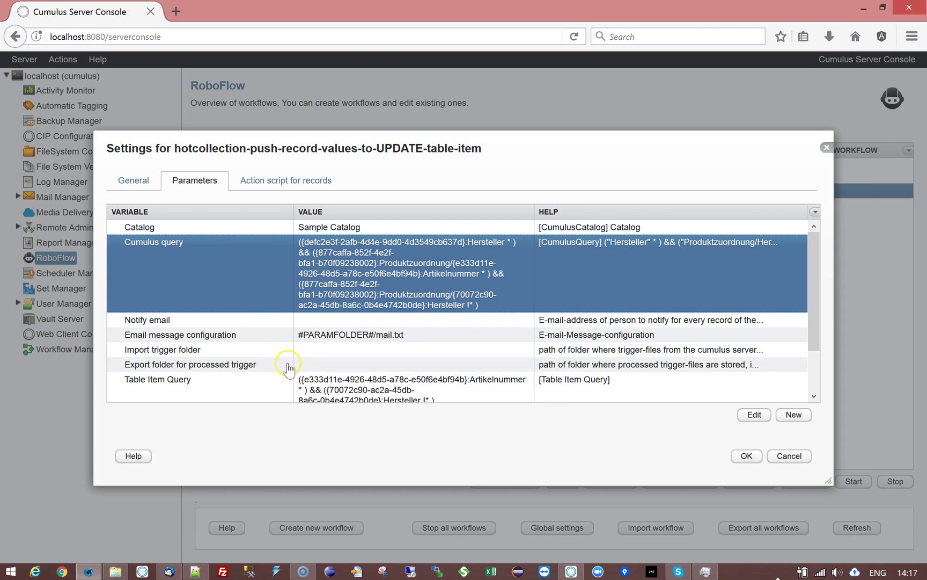
pyautogui.click(244, 318)
pyautogui.scroll(-1, 446, 333)
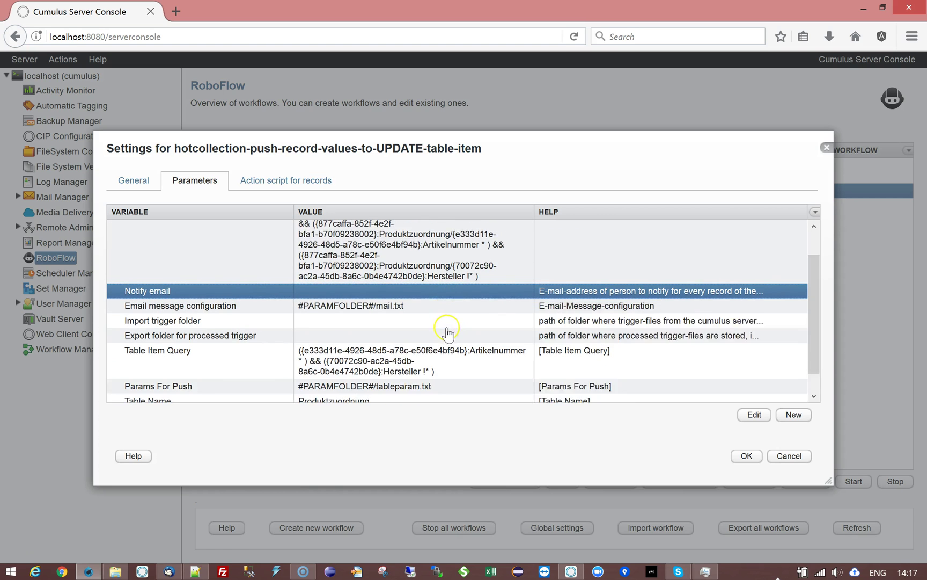
pyautogui.scroll(-1, 446, 333)
pyautogui.click(158, 337)
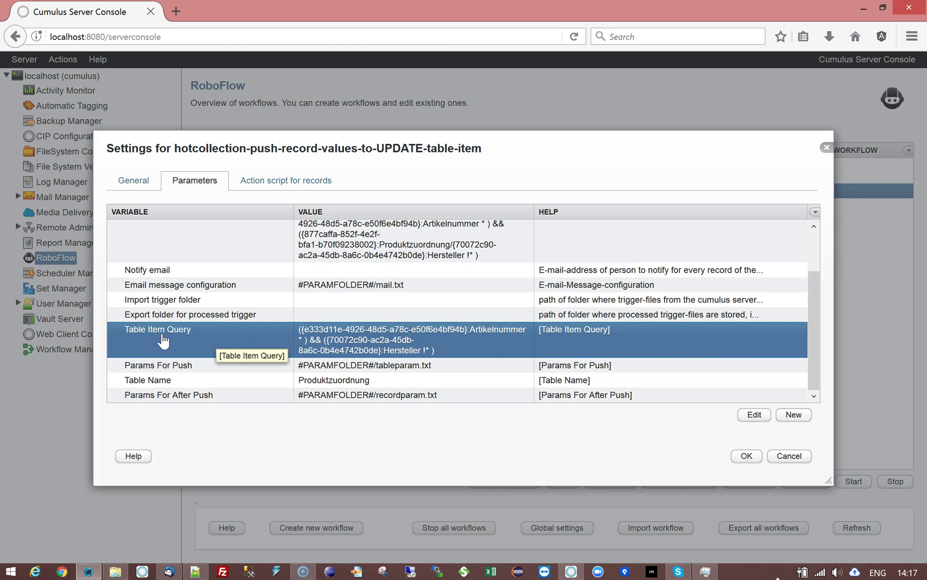
pyautogui.click(137, 380)
pyautogui.click(233, 334)
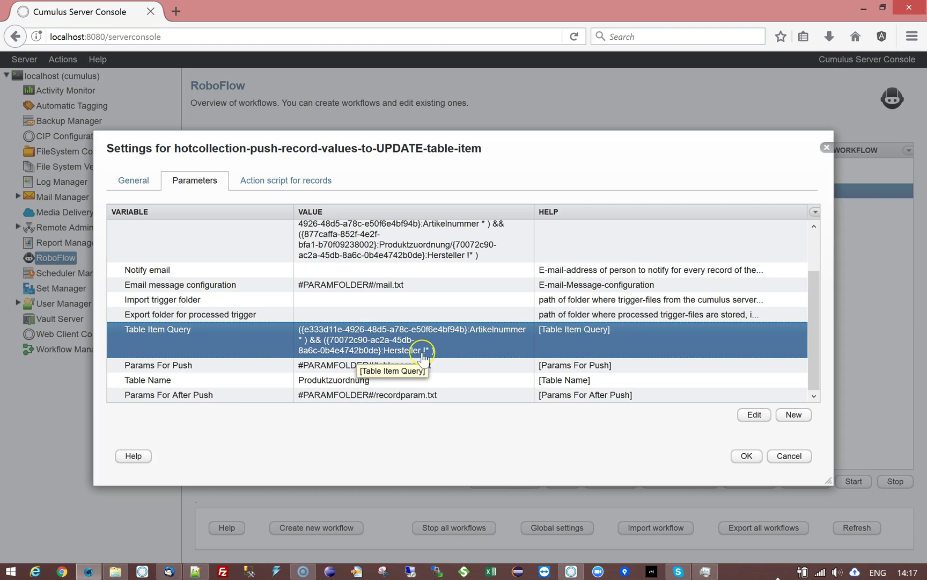
# - Examine the Params For Push table's mapping of the record's Hersteller value, then close it without changes
pyautogui.click(271, 368)
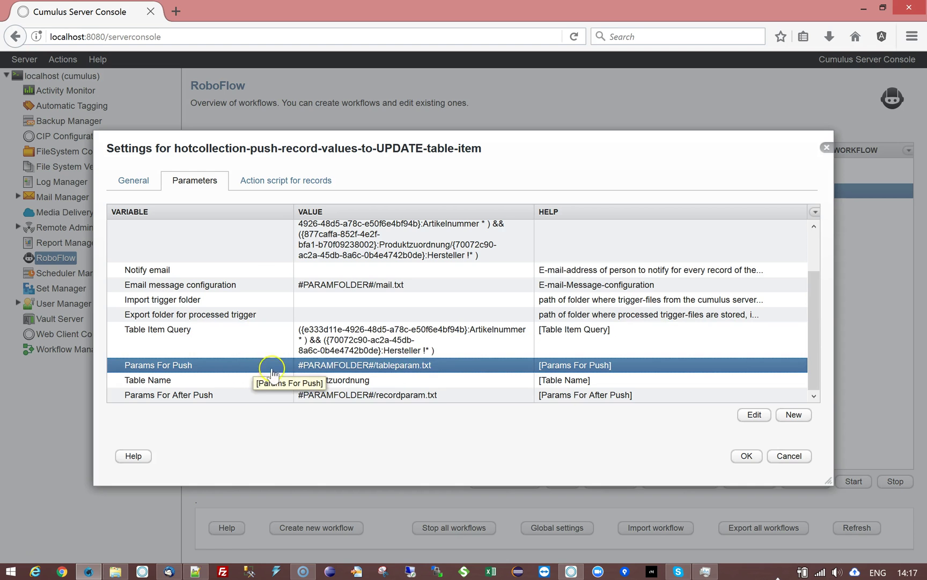
pyautogui.doubleClick(461, 368)
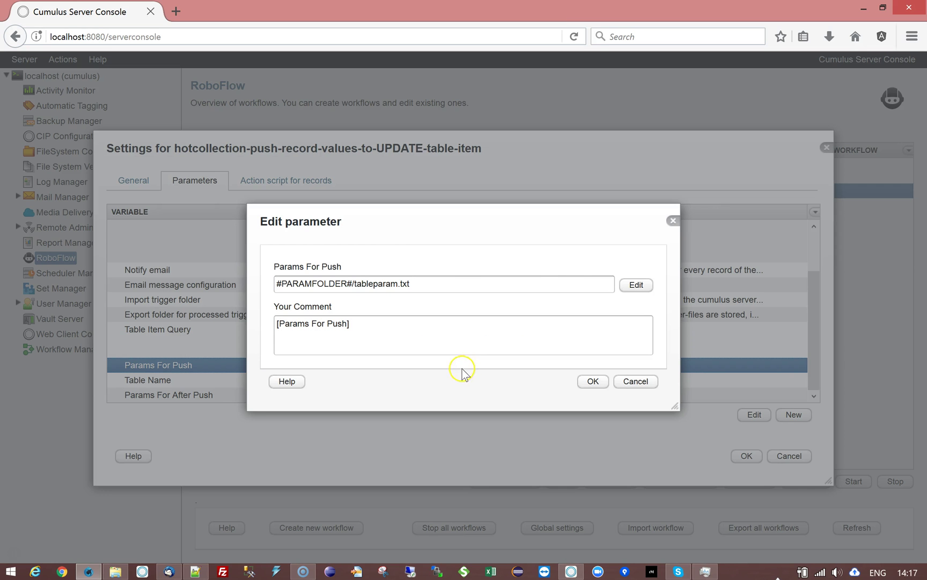
pyautogui.click(636, 284)
pyautogui.click(208, 225)
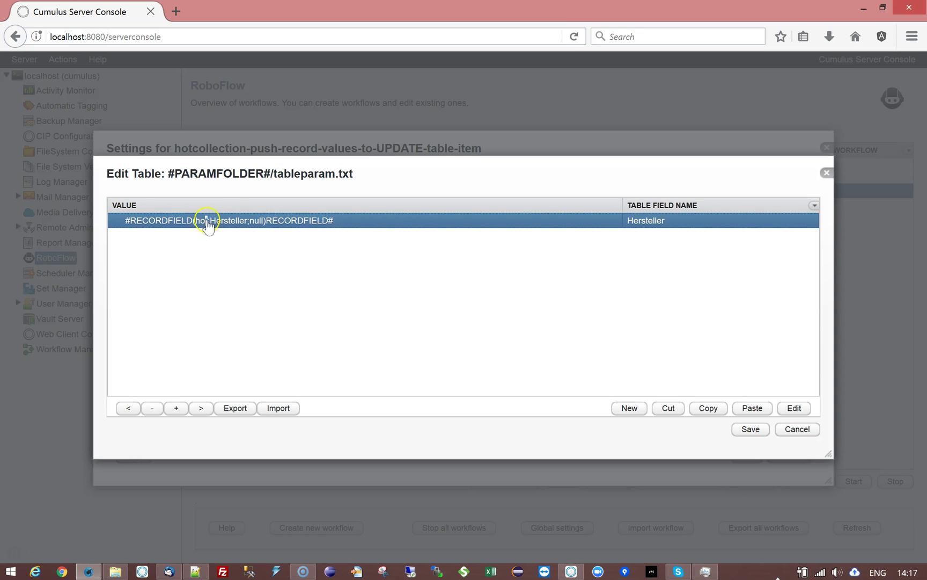
pyautogui.click(796, 429)
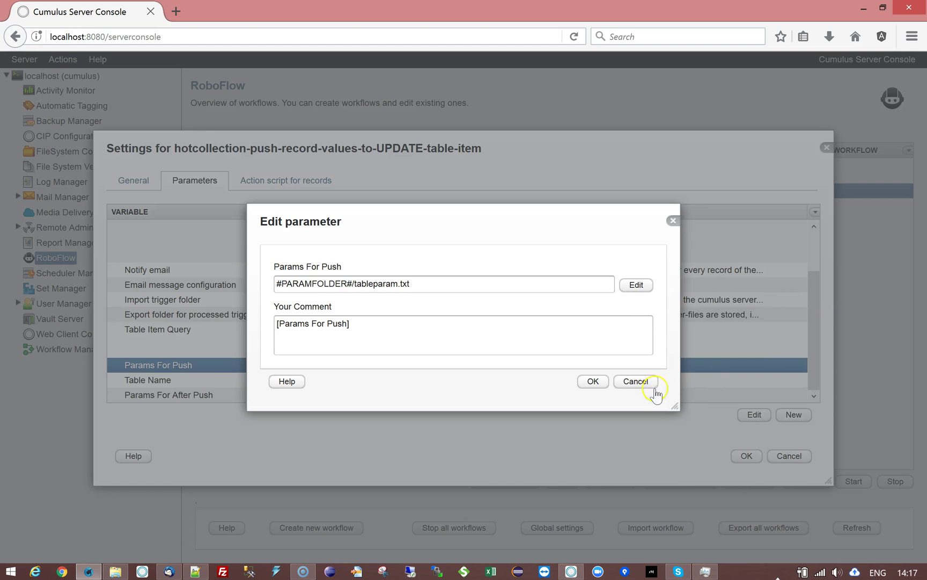
pyautogui.click(636, 381)
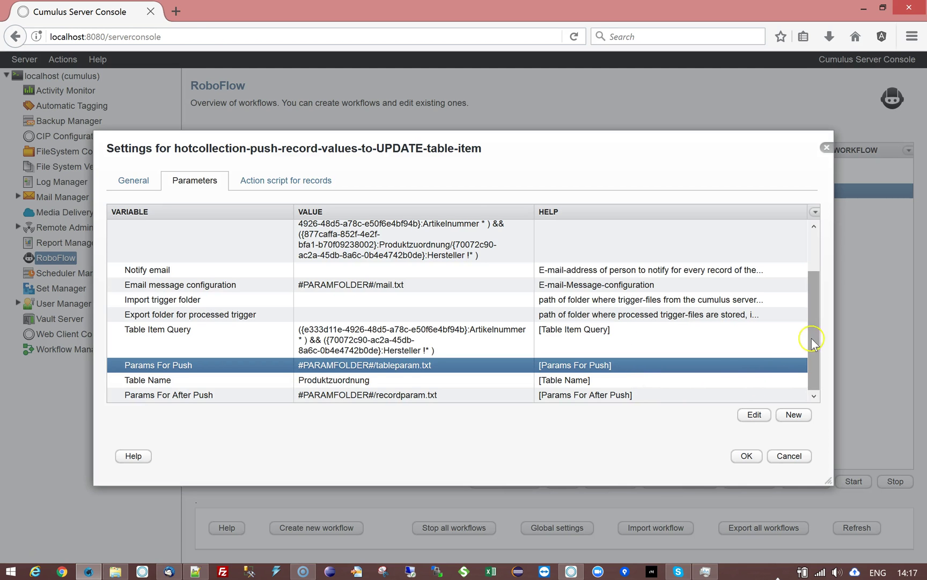
# - Examine the Hersteller row of the Params For After Push table and close it without changes
pyautogui.click(198, 400)
pyautogui.doubleClick(242, 395)
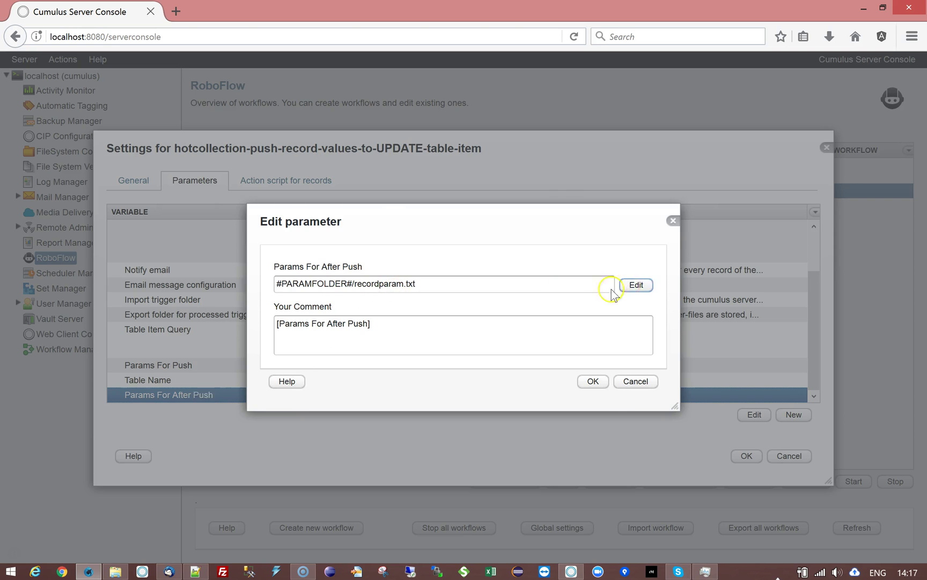
pyautogui.click(625, 285)
pyautogui.click(406, 221)
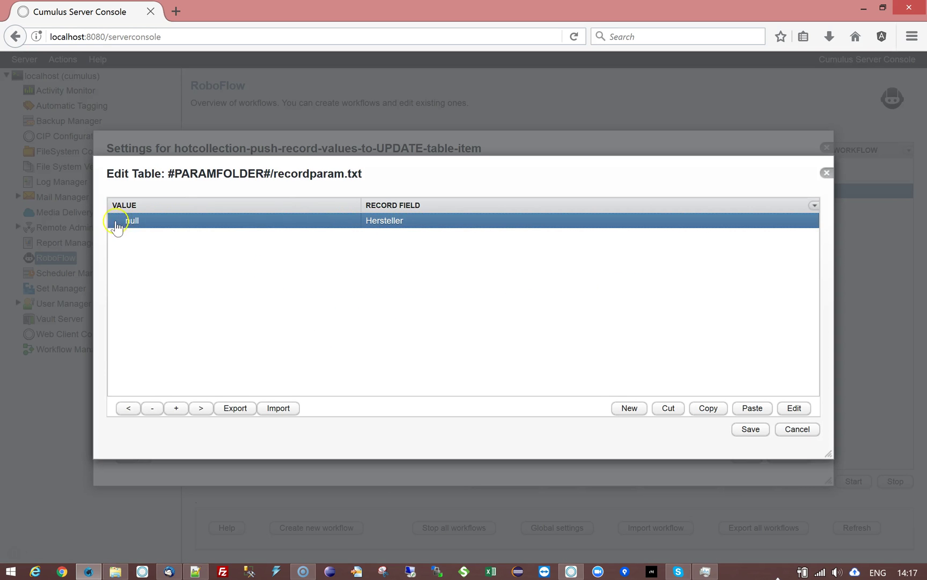
pyautogui.click(784, 430)
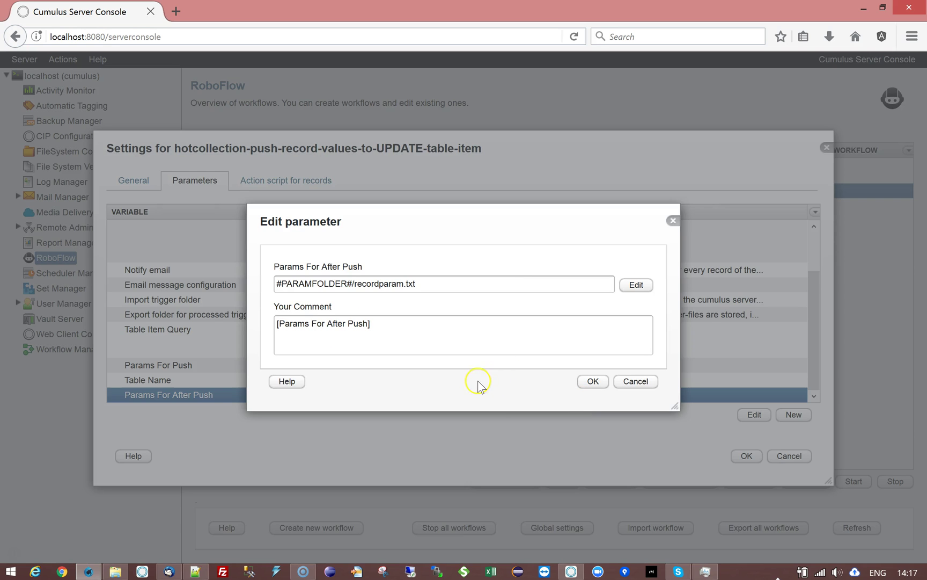
pyautogui.click(644, 384)
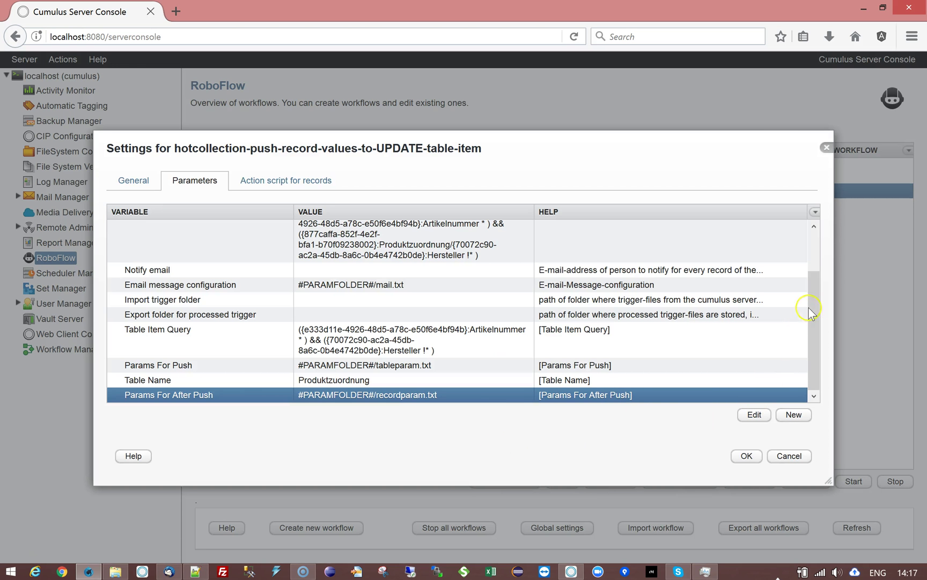
# - Save the UPDATE workflow's settings and select hotcollection-push-record-values-to-UPDATE-table-item in the workflow list
pyautogui.click(738, 457)
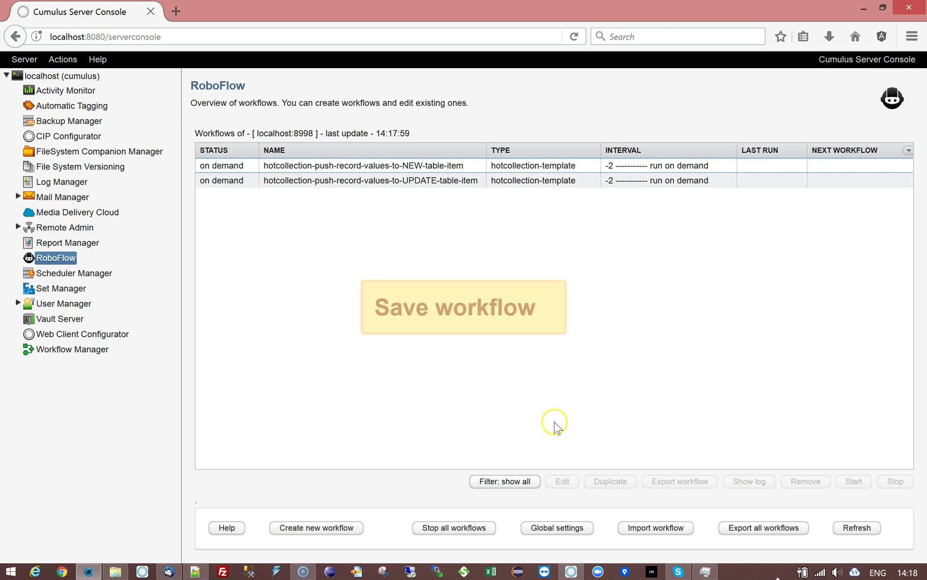
pyautogui.click(411, 180)
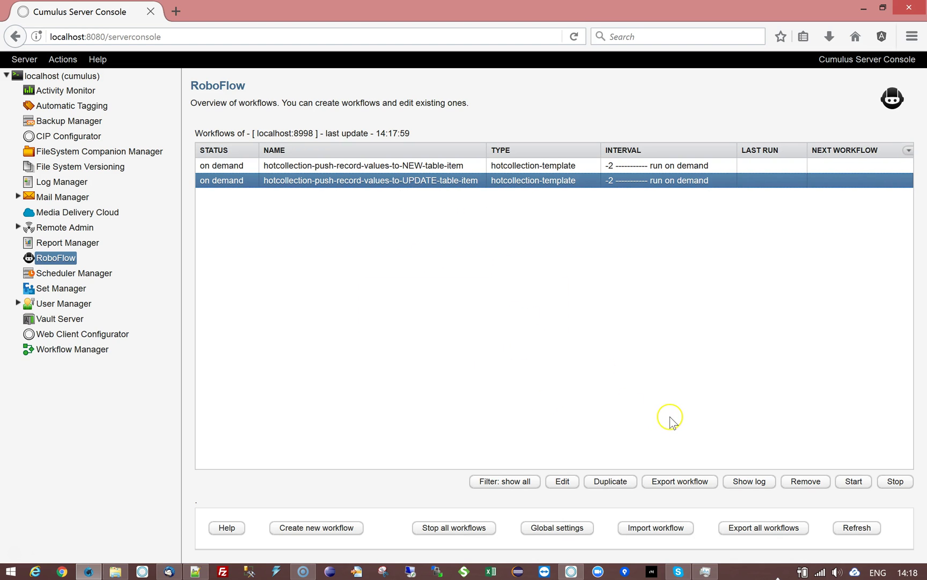
# - Switch to the record's information in Cumulus and check its Hersteller field and the second Produktzuordnung item
pyautogui.click(597, 572)
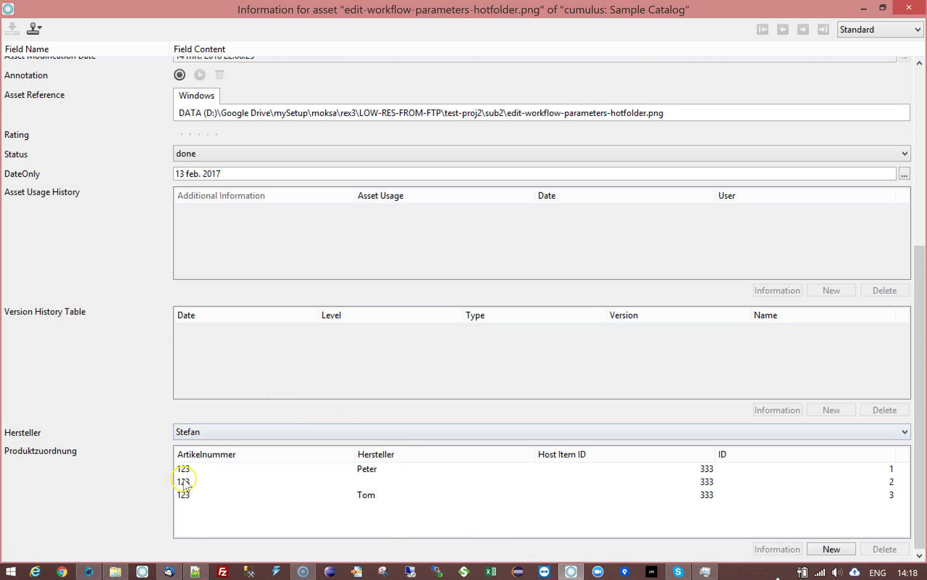
pyautogui.click(337, 481)
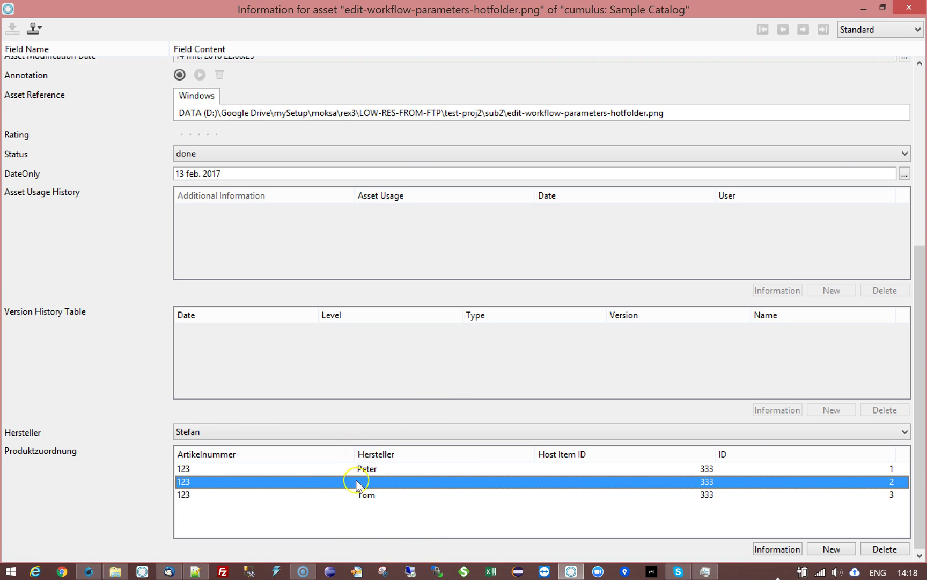
pyautogui.click(865, 9)
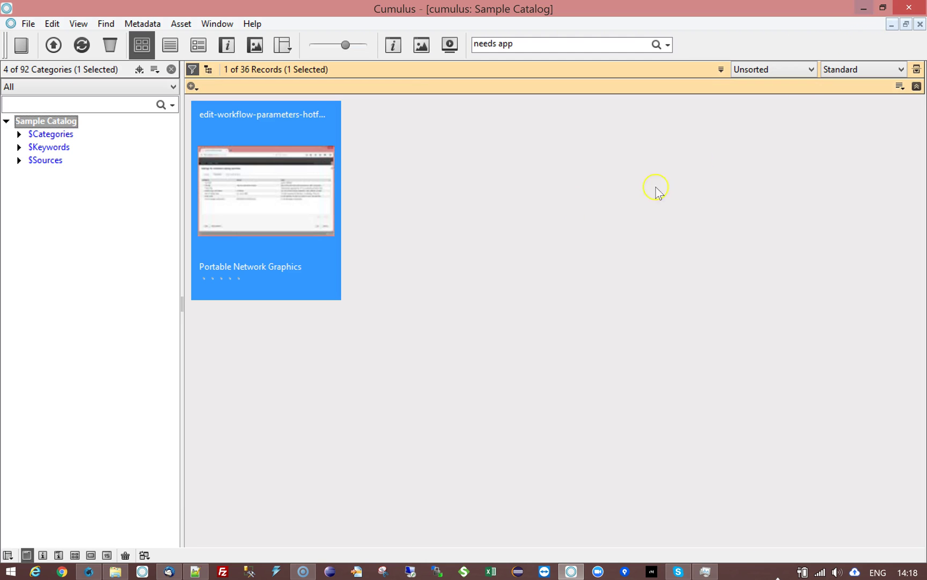
# - Return to the Cumulus Server Console and start the hotcollection-push-record-values-to-UPDATE-table-item workflow
pyautogui.click(177, 567)
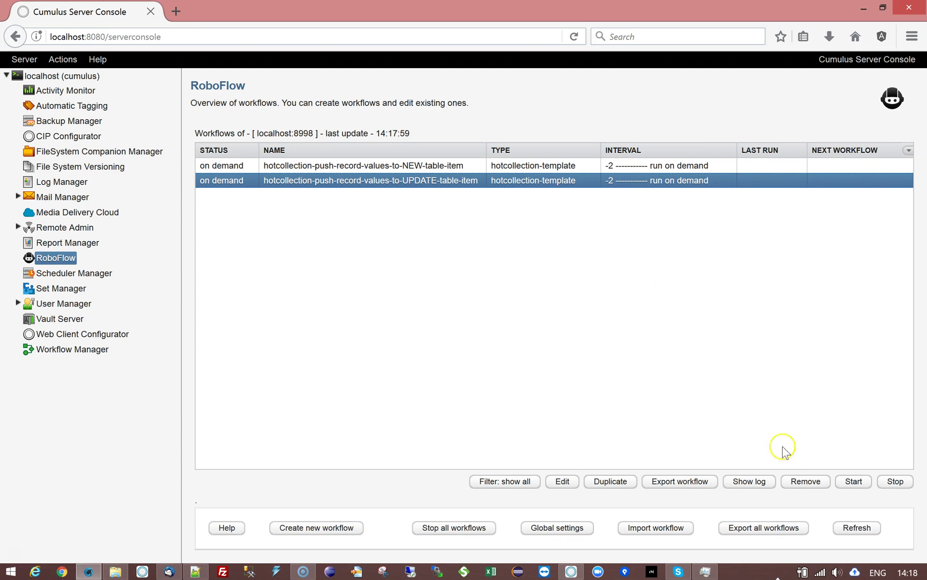
pyautogui.click(853, 482)
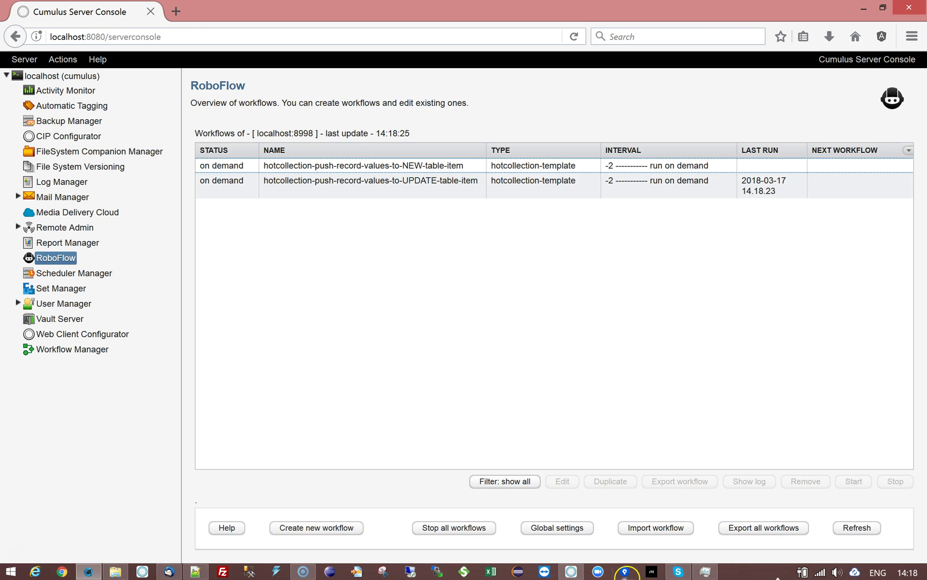
# - Reopen the record's information in Cumulus and check what the workflow did to its Hersteller field and second Produktzuordnung item
pyautogui.click(580, 574)
pyautogui.doubleClick(285, 200)
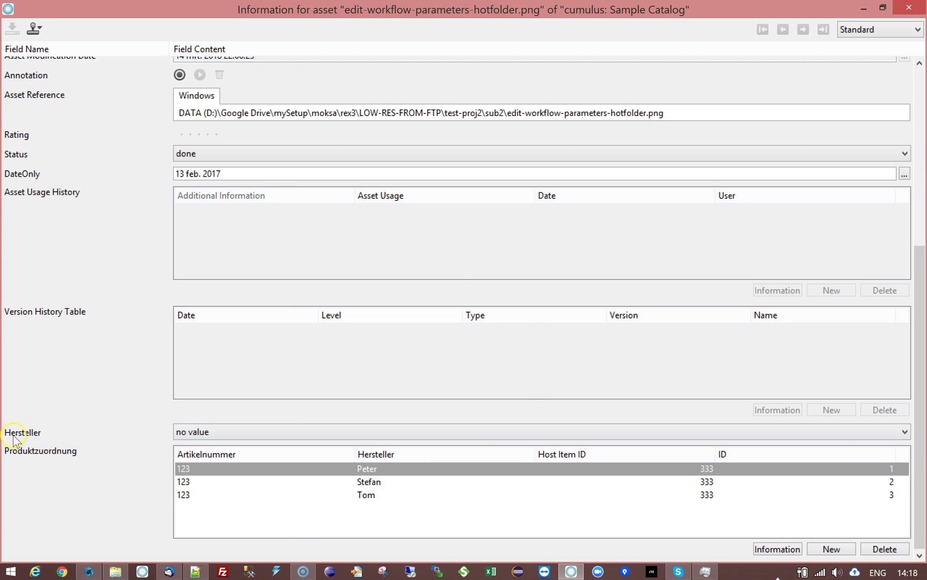
pyautogui.click(369, 482)
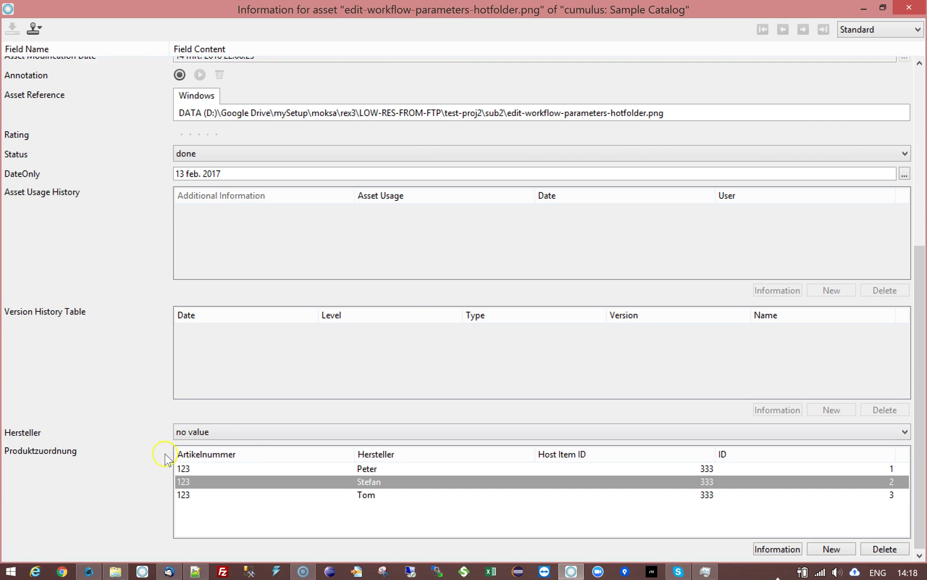
pyautogui.click(865, 9)
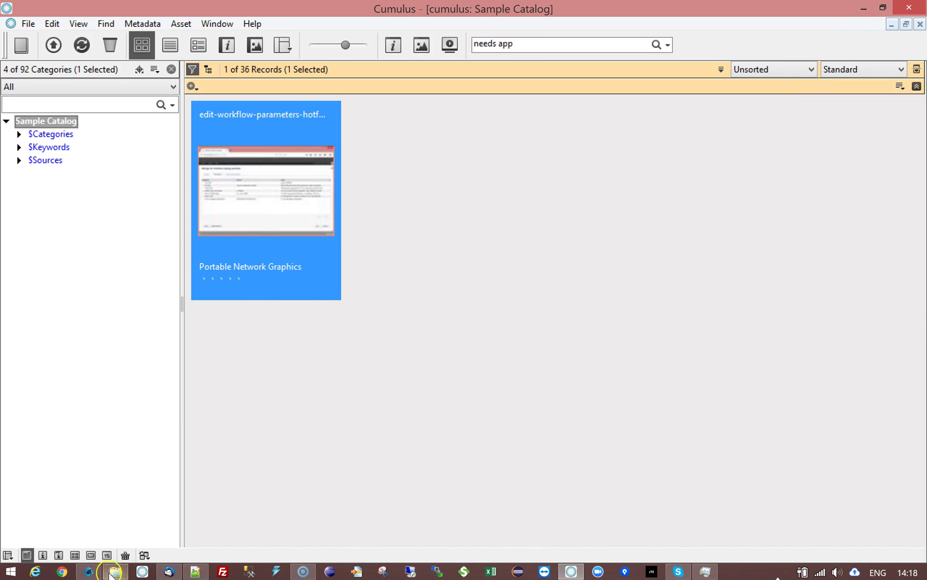
# - Show the UPDATE workflow's log in the Cumulus Server Console and examine the table item's Hersteller processing line
pyautogui.click(89, 571)
pyautogui.click(427, 199)
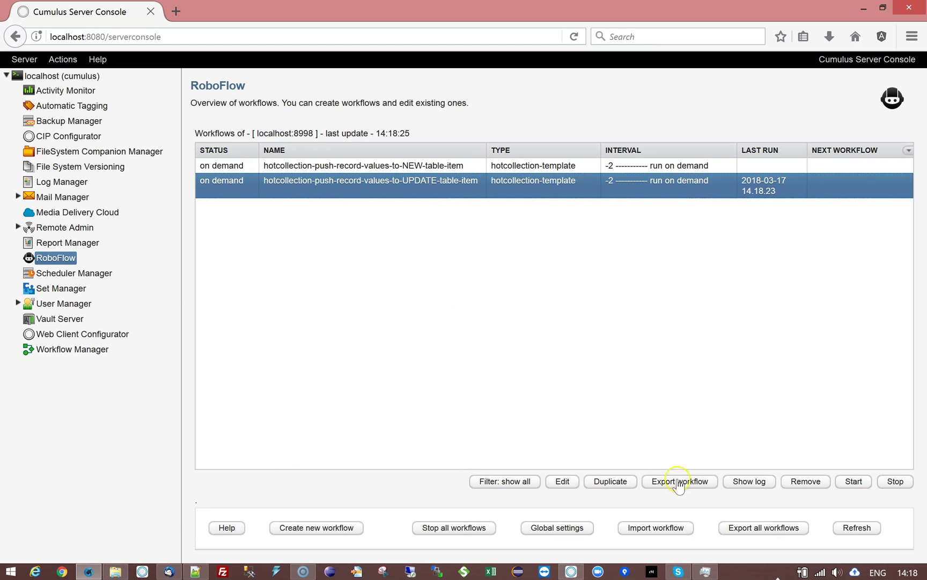
pyautogui.click(745, 484)
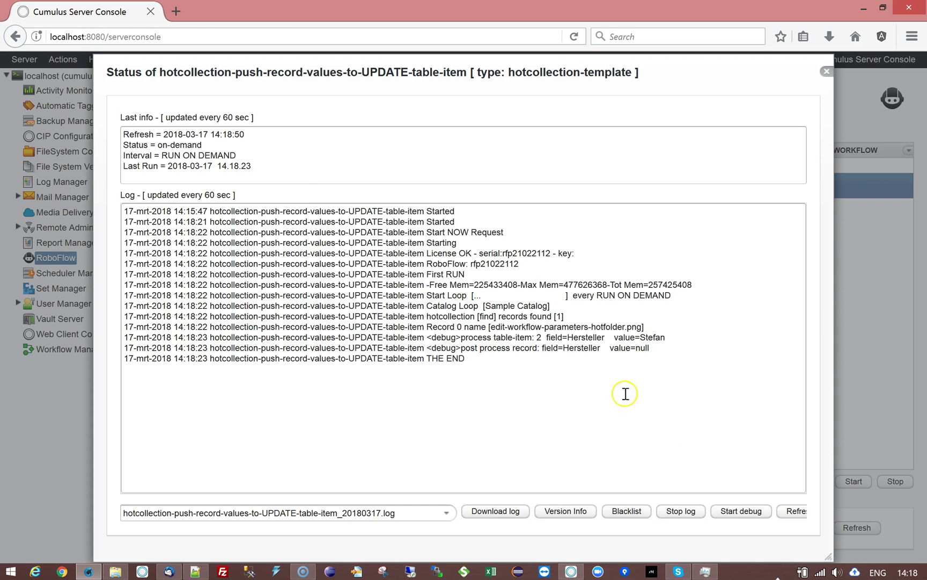
pyautogui.moveTo(430, 317); pyautogui.dragTo(544, 336)
pyautogui.moveTo(482, 338); pyautogui.dragTo(543, 337)
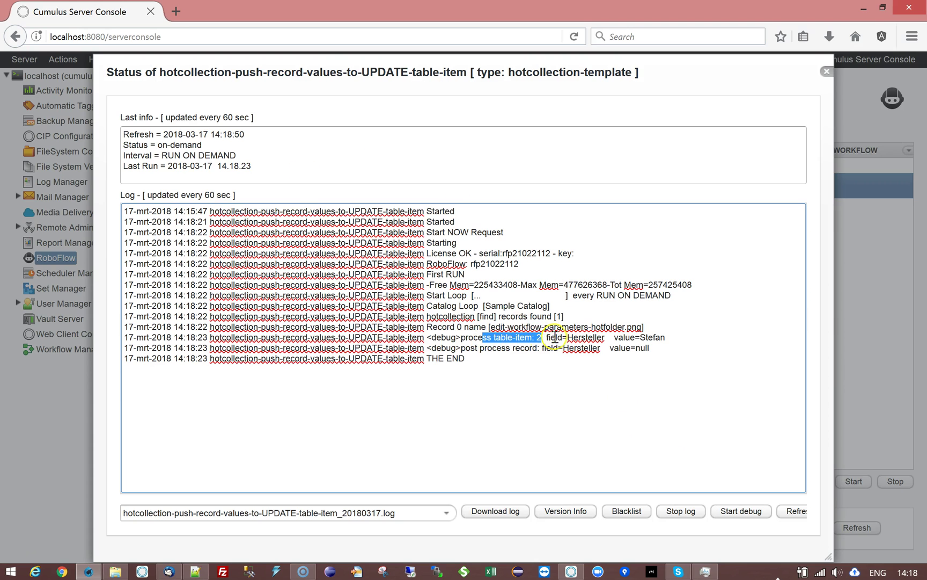
pyautogui.click(586, 336)
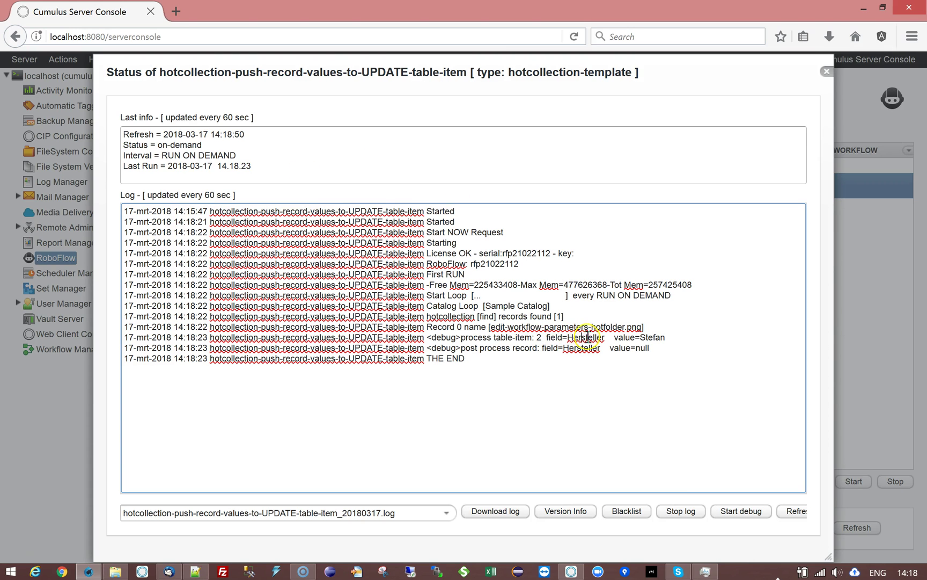
pyautogui.doubleClick(587, 337)
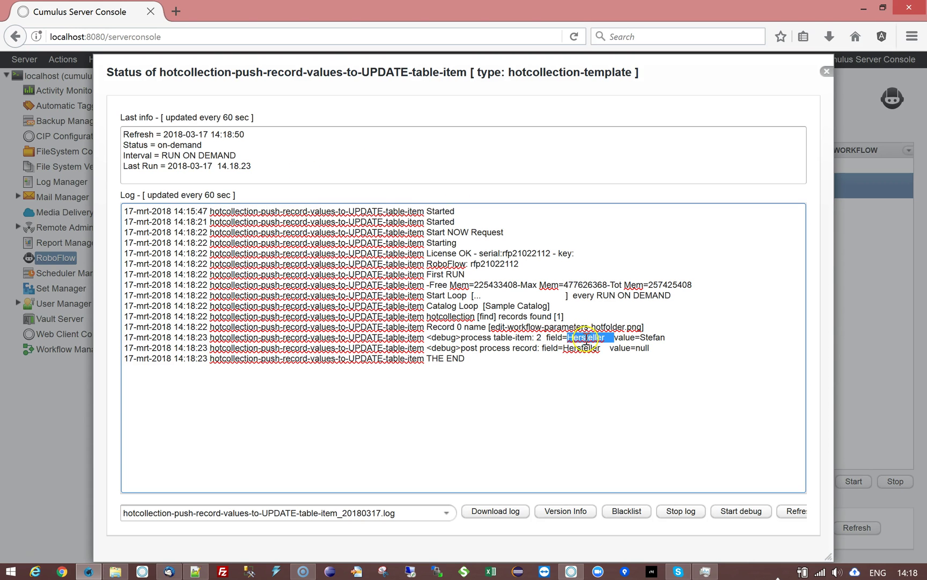
pyautogui.click(647, 337)
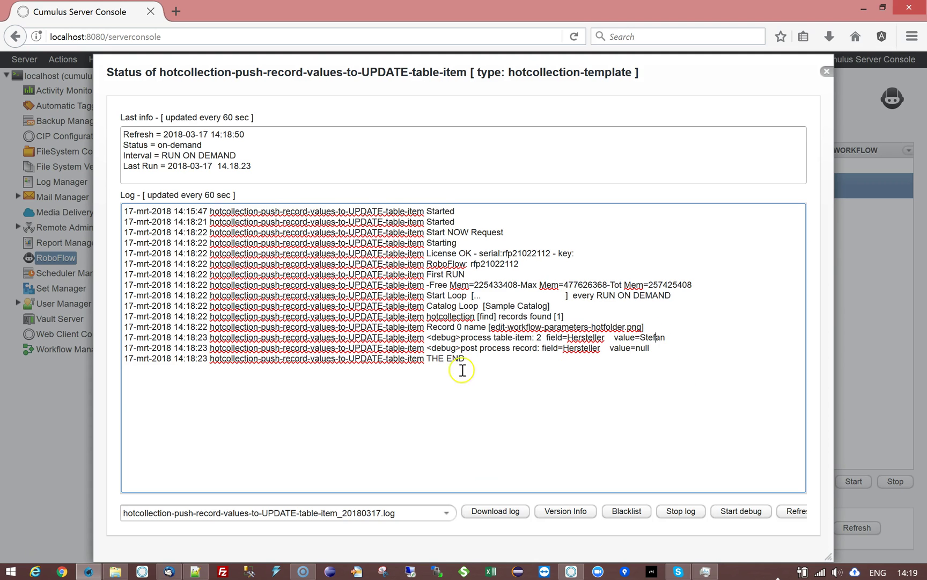
# - Examine the field and value in the log's post process record line, then close the log
pyautogui.moveTo(461, 346); pyautogui.dragTo(533, 345)
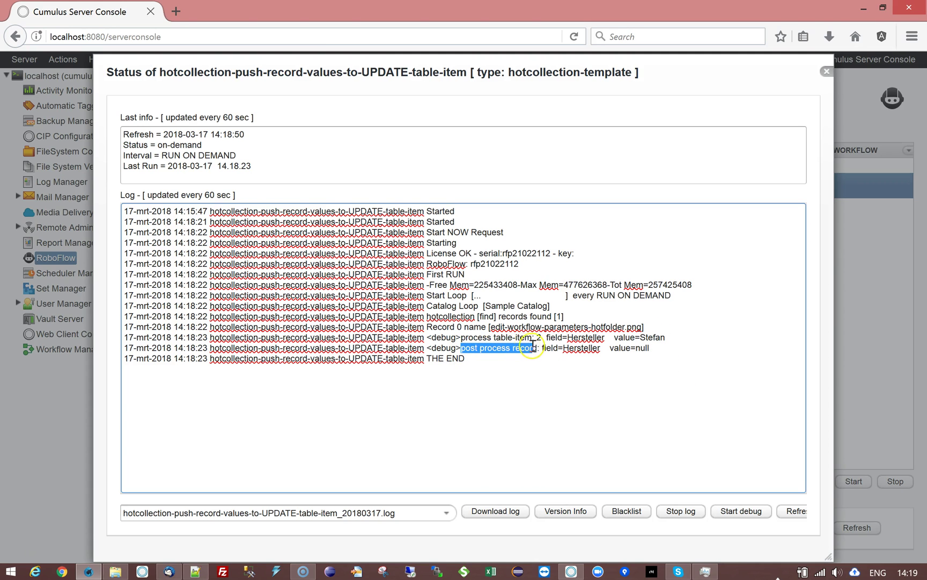
pyautogui.click(584, 349)
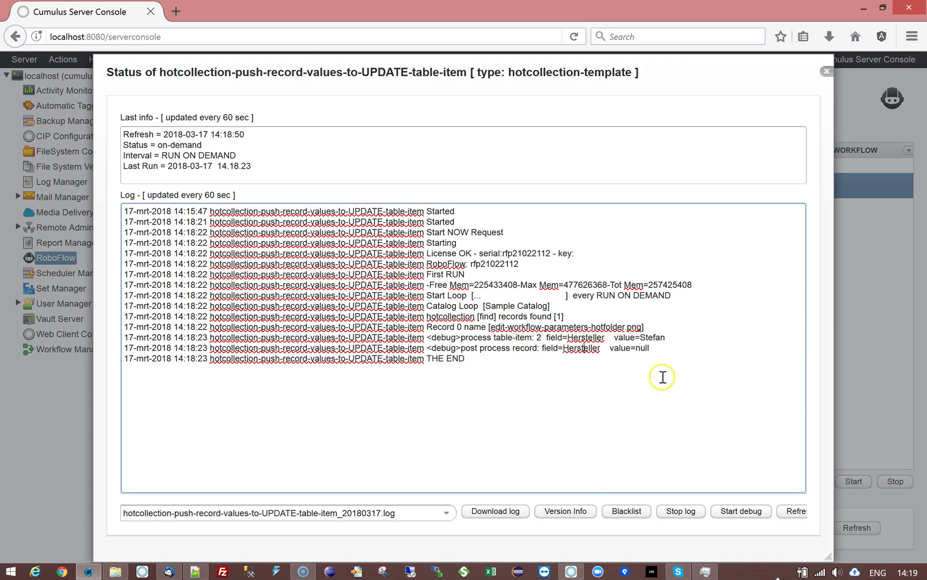
pyautogui.doubleClick(590, 349)
pyautogui.doubleClick(643, 348)
pyautogui.click(696, 327)
pyautogui.click(824, 72)
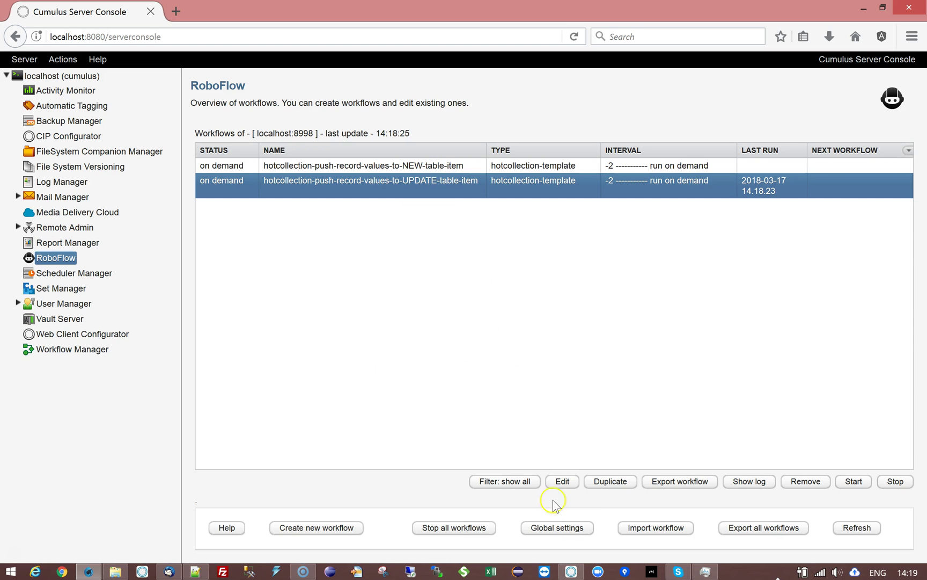
# - Open the UPDATE workflow's action script for records and review the file-folder actions inside test-workflow-progress
pyautogui.click(563, 481)
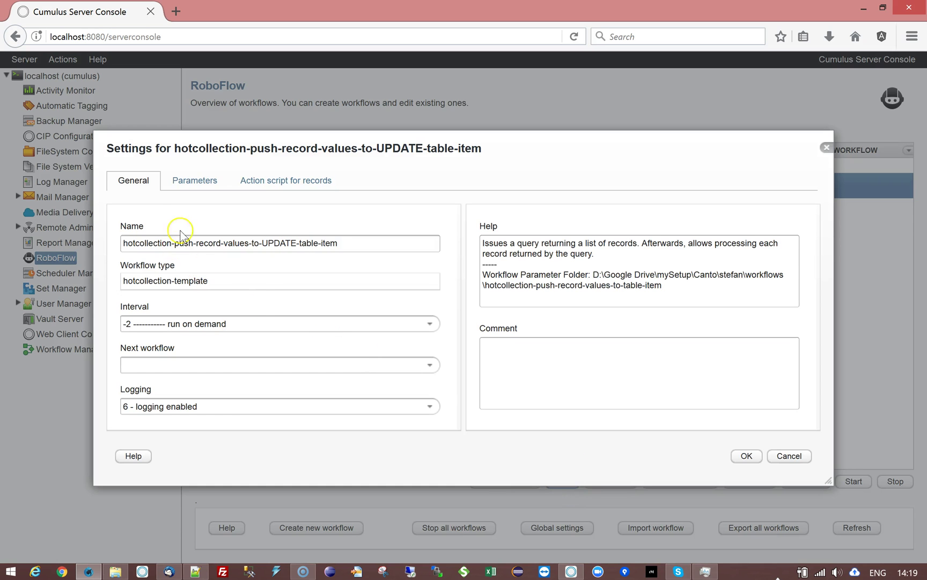
pyautogui.click(266, 180)
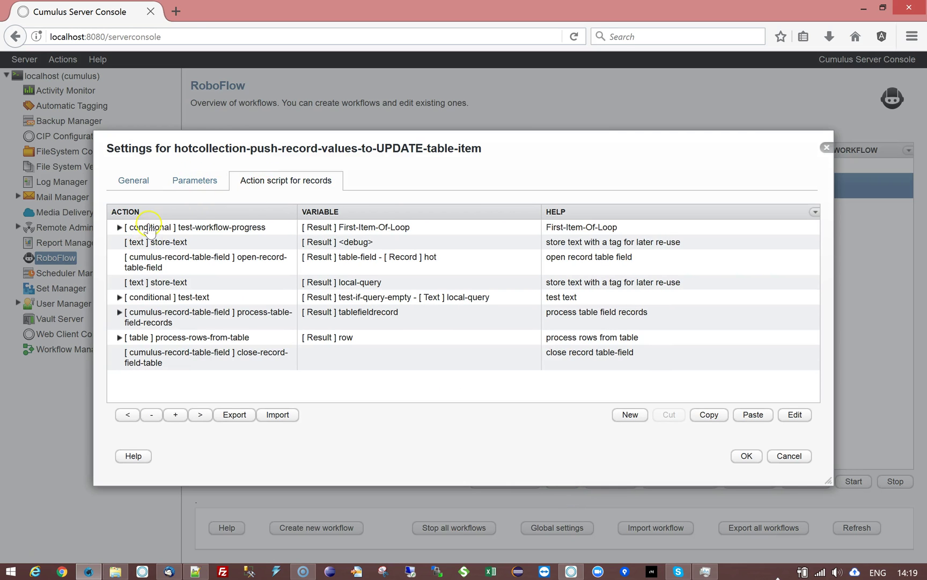
pyautogui.click(149, 231)
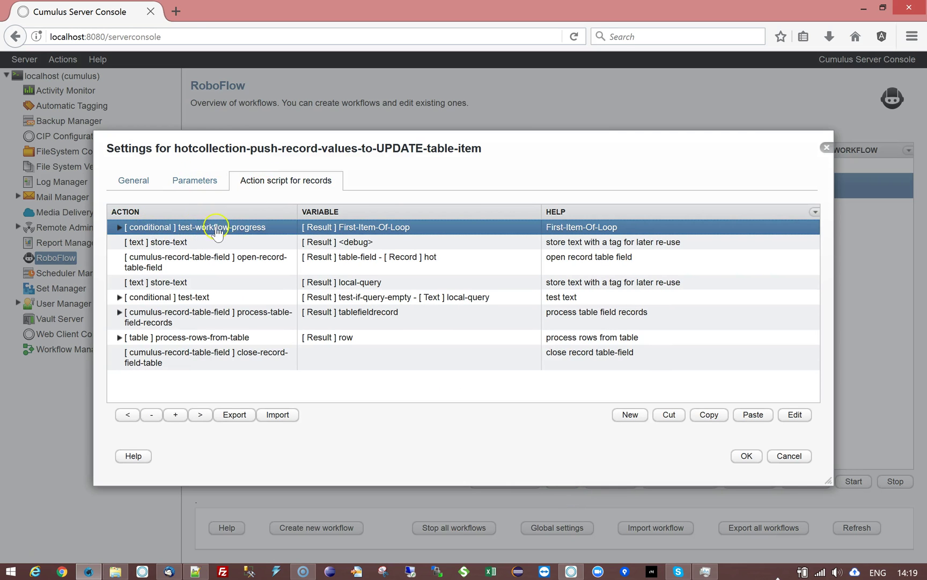
pyautogui.click(119, 227)
pyautogui.click(282, 253)
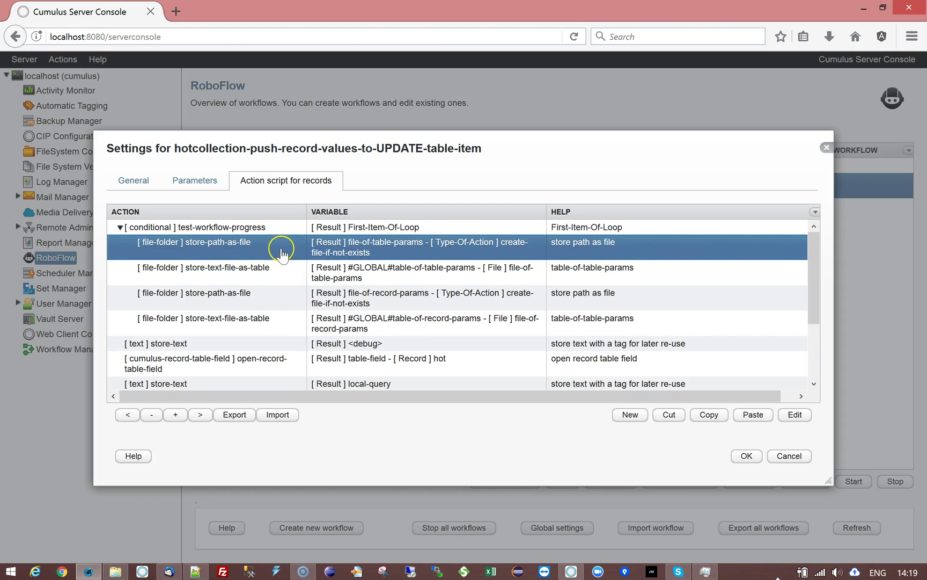
pyautogui.click(279, 276)
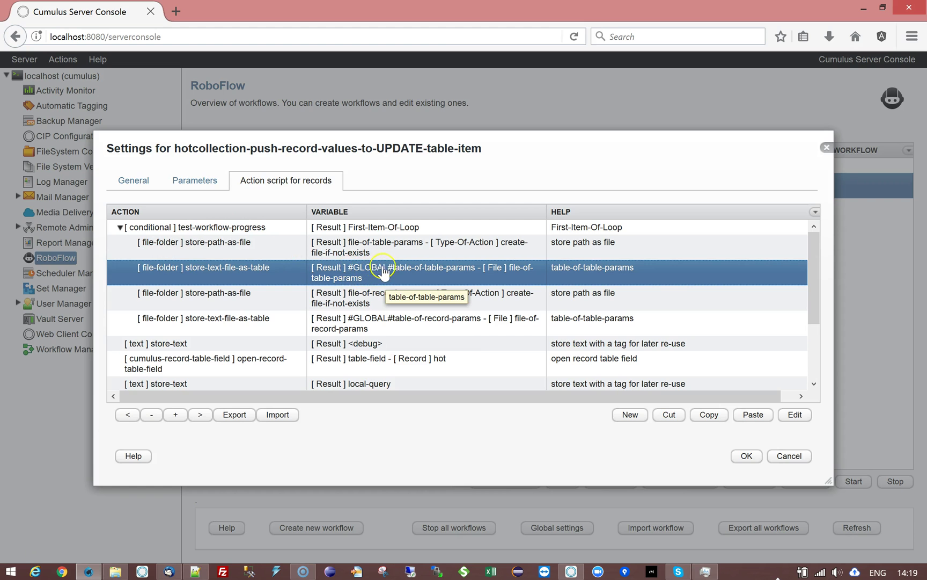
pyautogui.click(119, 227)
pyautogui.click(198, 231)
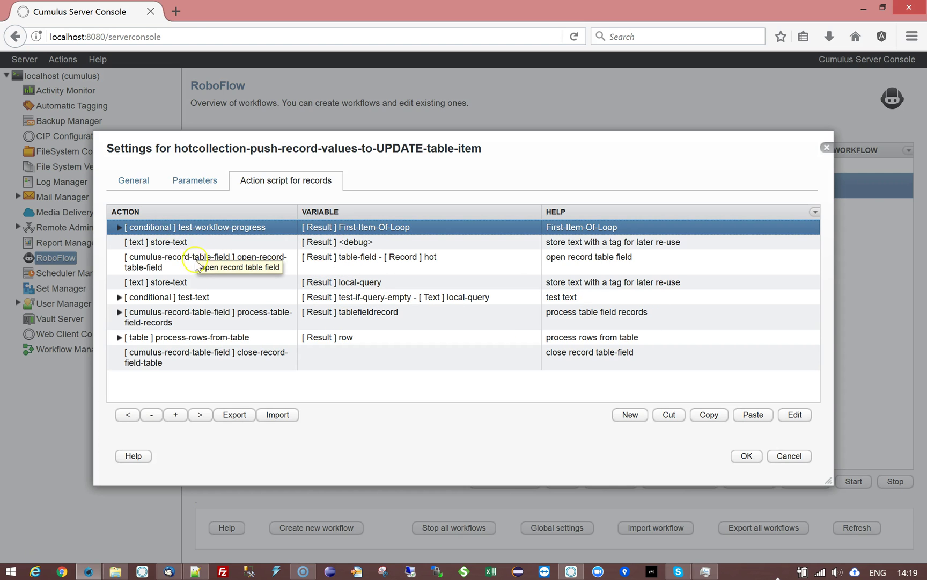
# - Review the open-record-table-field action and the following store-text action for local-query, closing it without changes
pyautogui.click(165, 266)
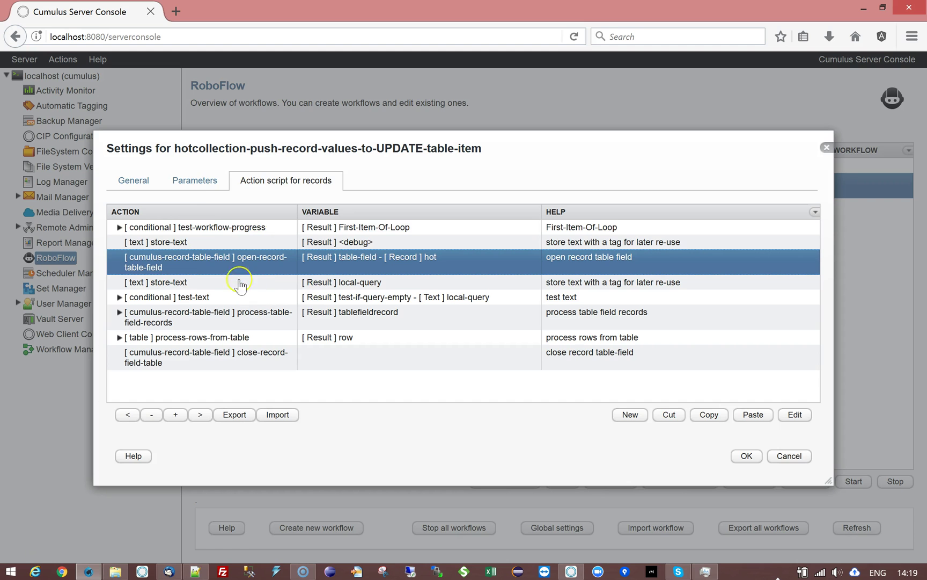
pyautogui.click(181, 283)
pyautogui.doubleClick(181, 283)
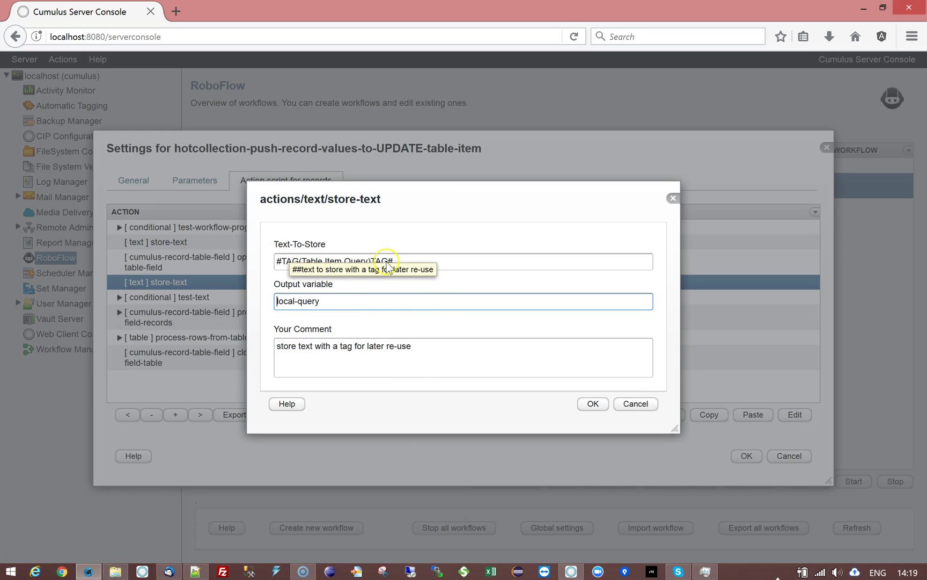
pyautogui.click(642, 410)
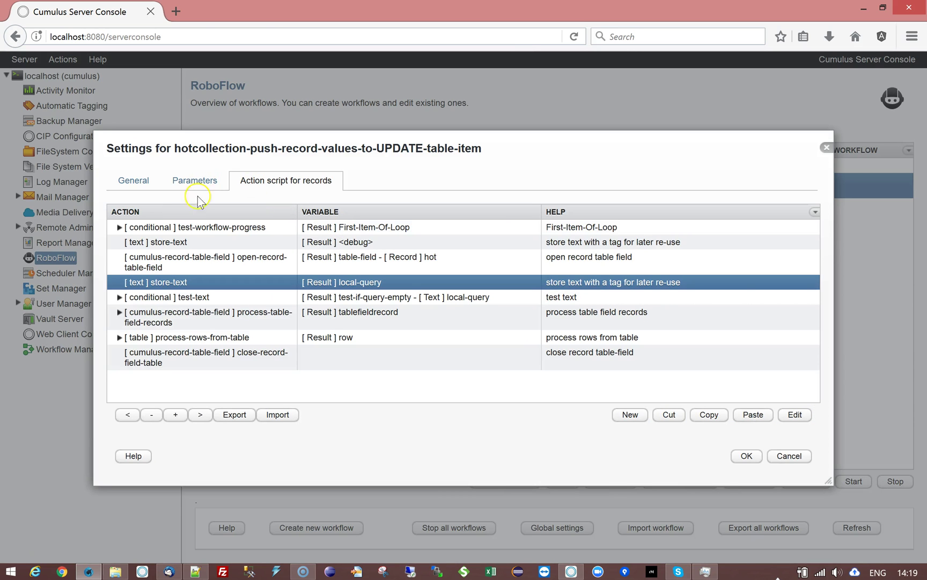
# - Review the test-text conditional's new-record-table-record action and its store-text query on the item ID without changing them
pyautogui.click(232, 298)
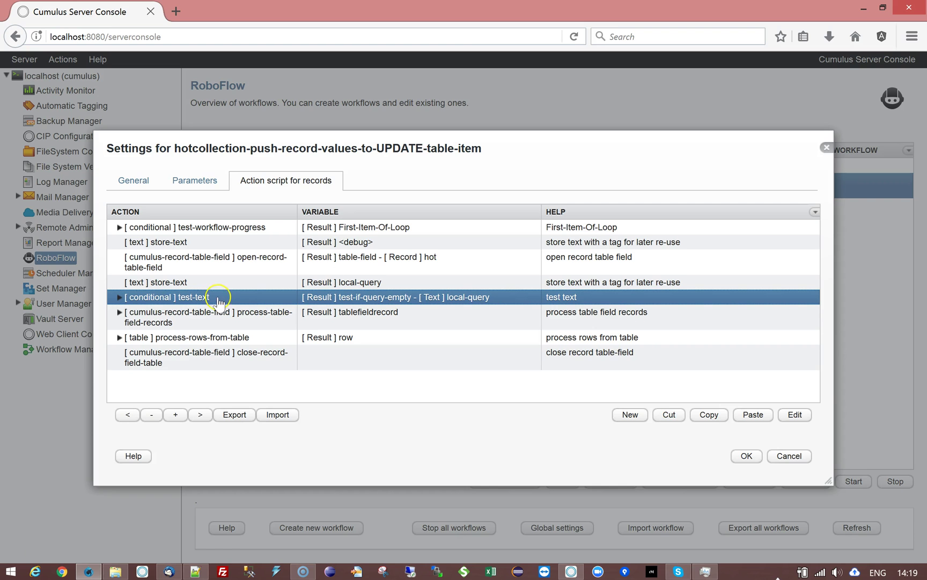
pyautogui.click(119, 298)
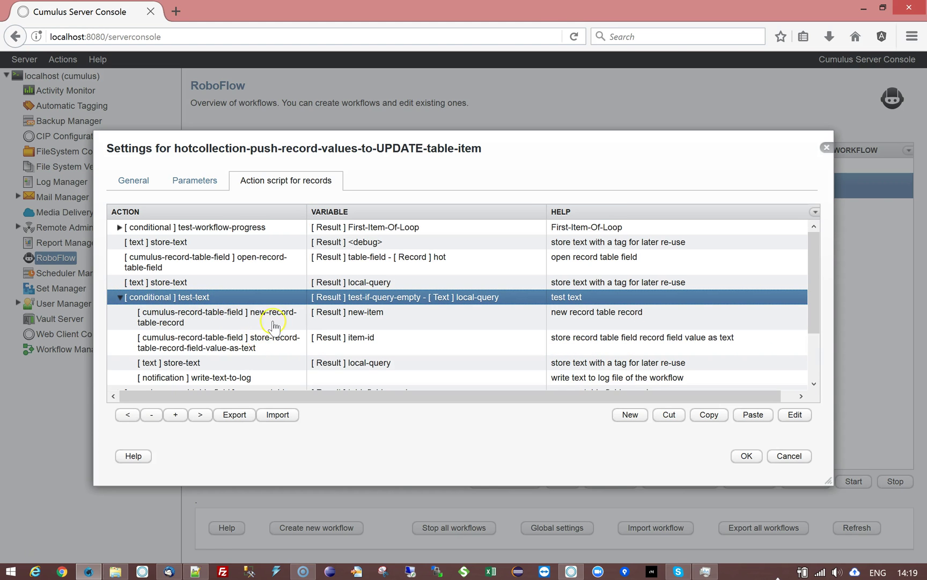
pyautogui.click(268, 322)
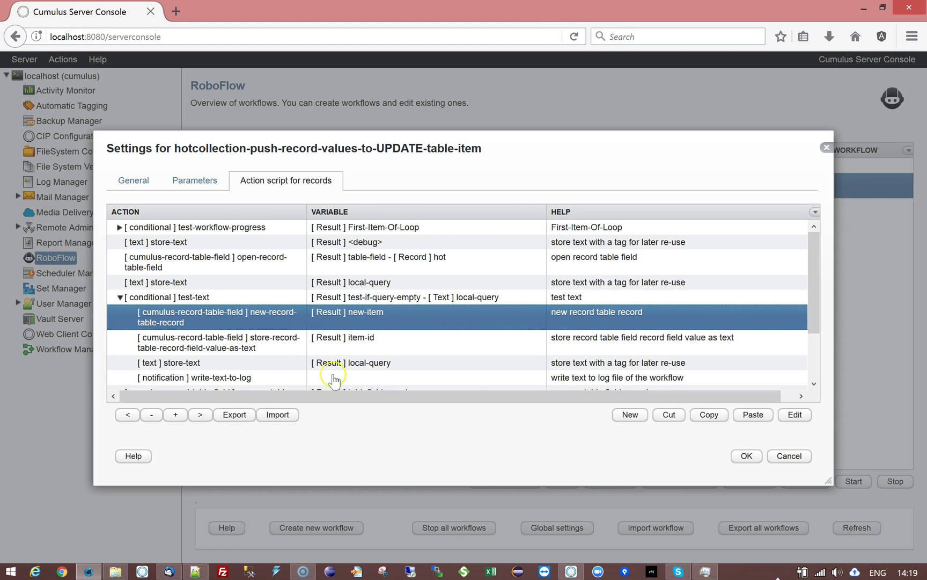
pyautogui.click(265, 365)
pyautogui.doubleClick(264, 365)
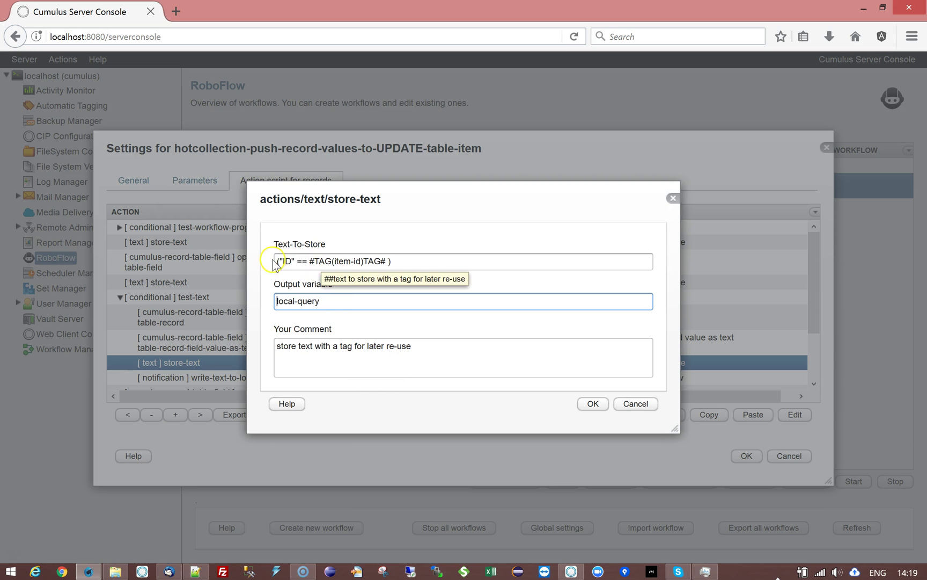
pyautogui.click(629, 409)
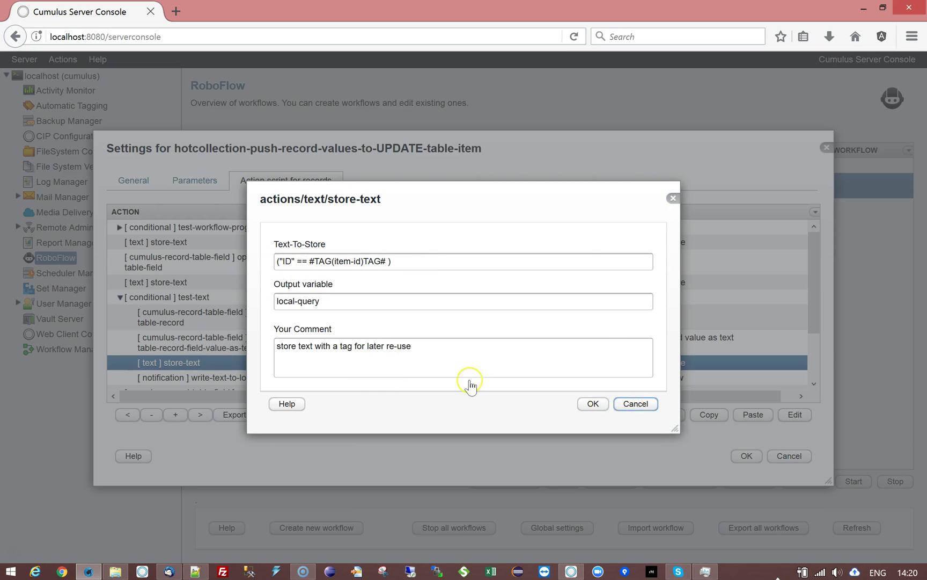
pyautogui.click(120, 297)
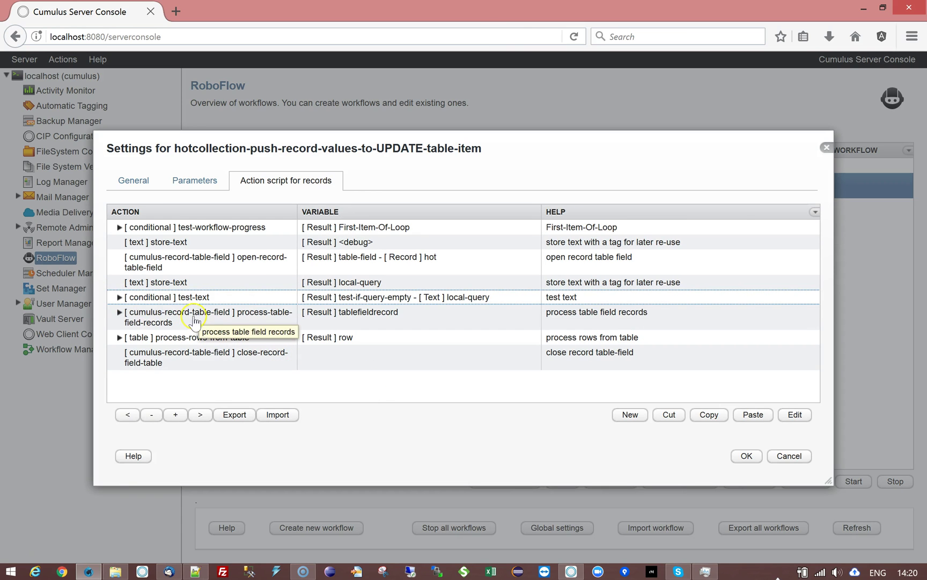
# - Review the process-table-field-records action's settings without changing them, then expand it to review the item-id and row actions inside
pyautogui.click(274, 327)
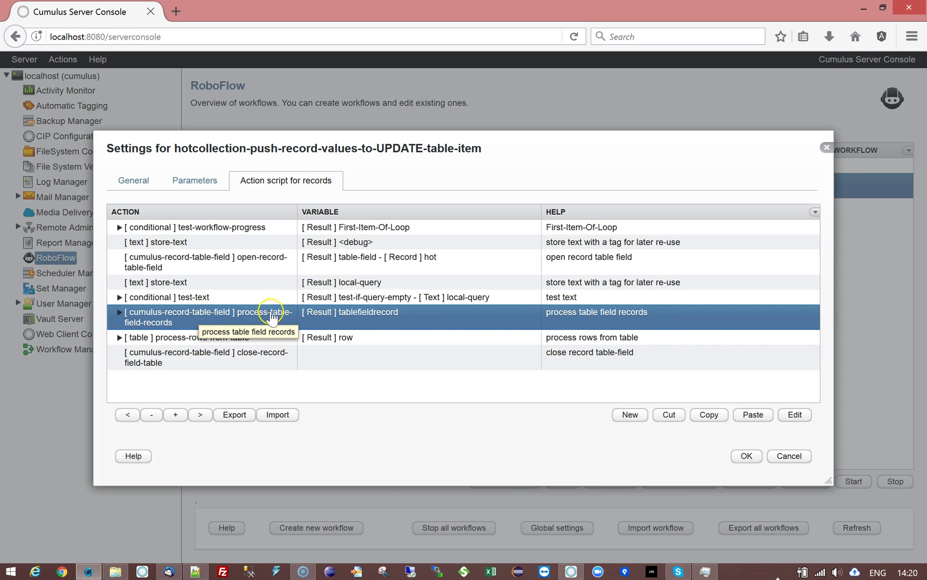
pyautogui.doubleClick(273, 316)
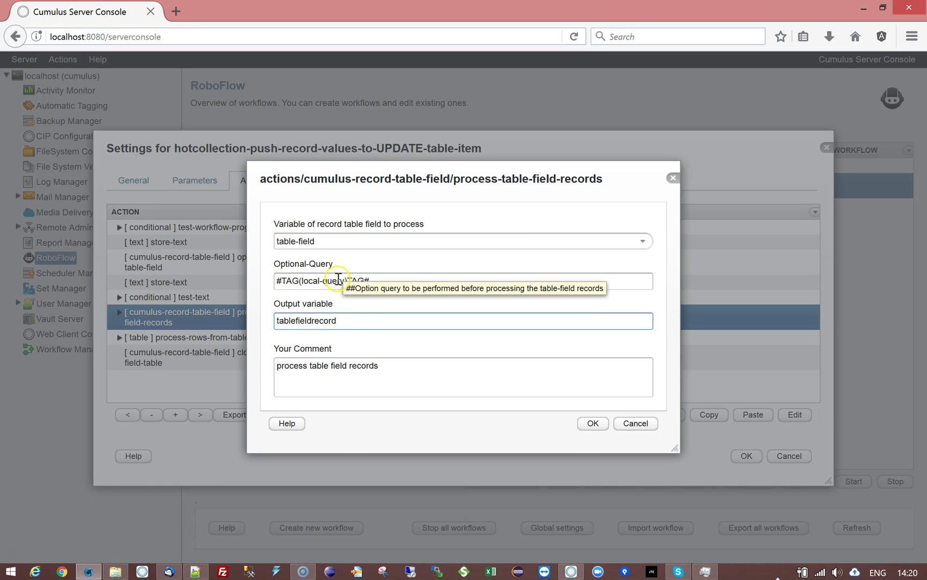
pyautogui.click(636, 424)
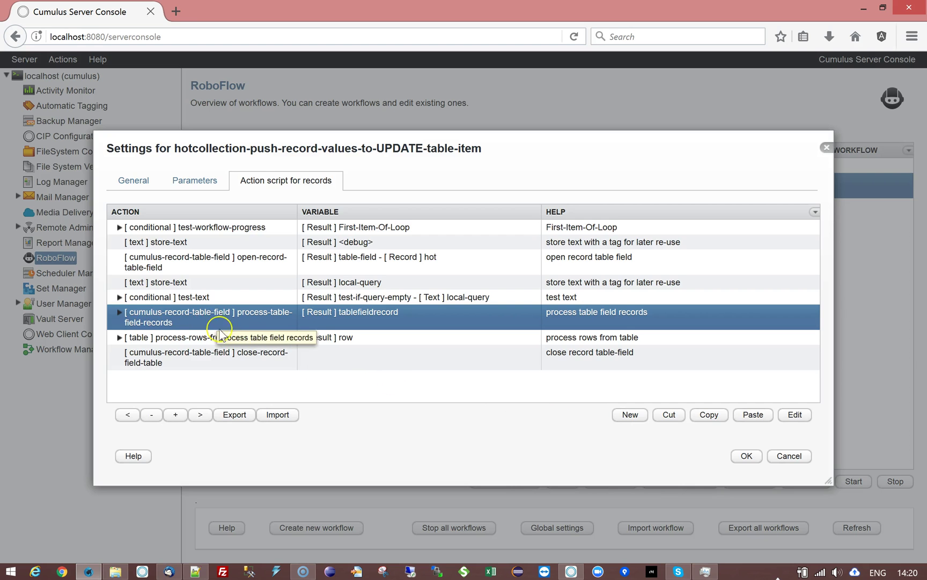
pyautogui.click(119, 312)
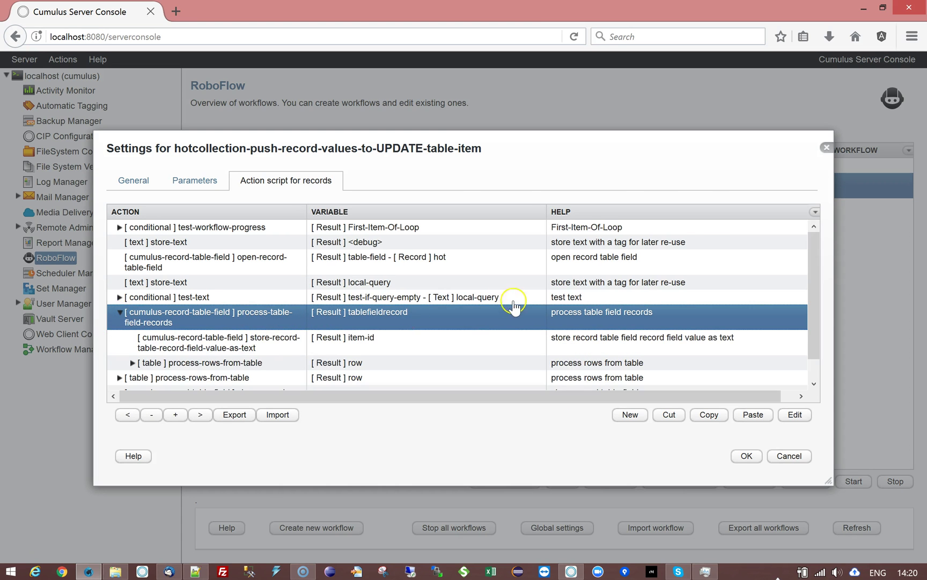
pyautogui.scroll(-1, 512, 304)
pyautogui.click(270, 325)
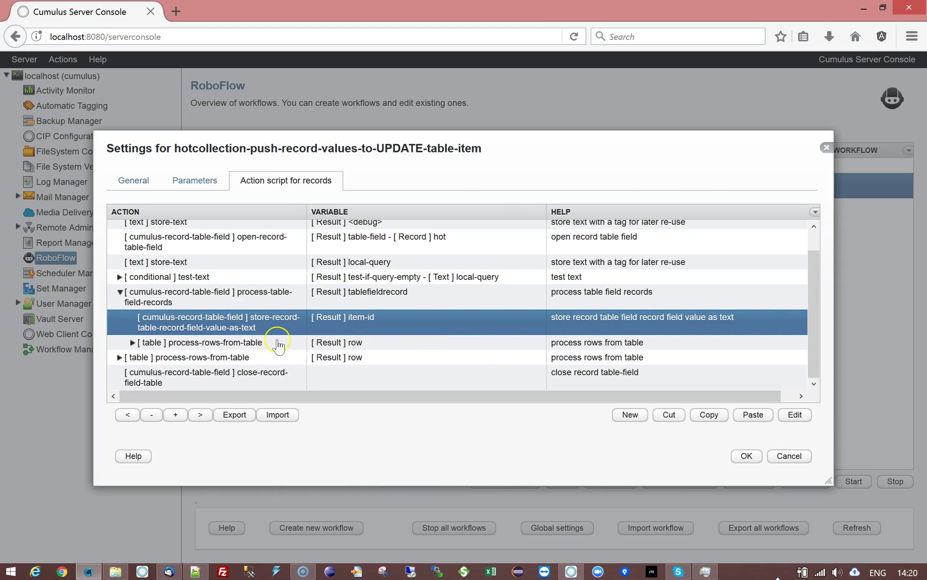
pyautogui.click(379, 341)
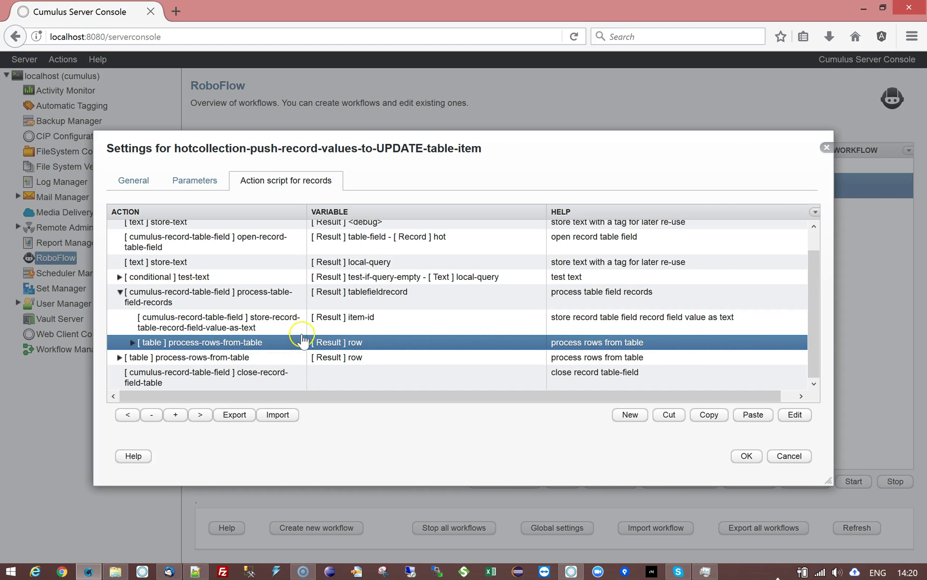
# - Check the Params For Push entry in the workflow parameters, then return to the action script for records
pyautogui.click(195, 181)
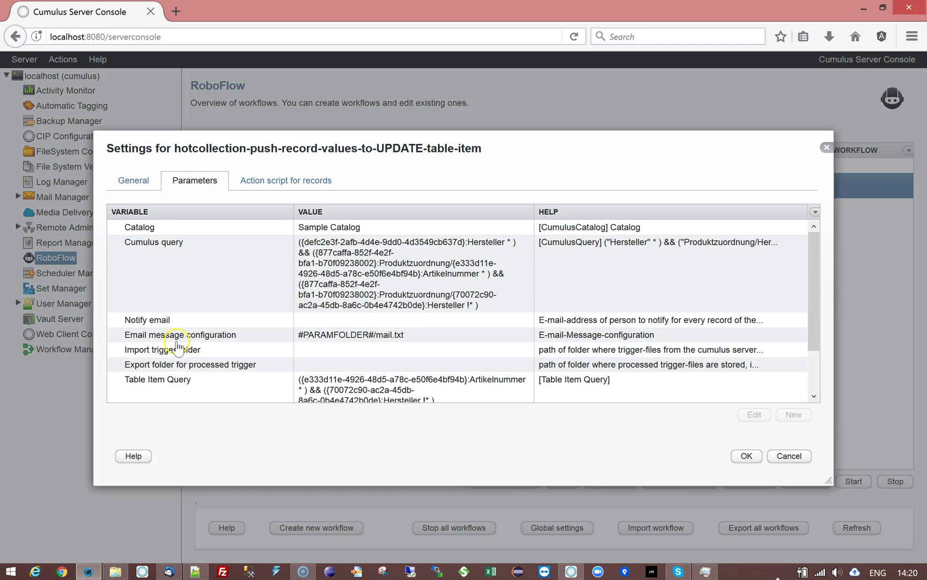
pyautogui.click(188, 365)
pyautogui.scroll(-2, 226, 354)
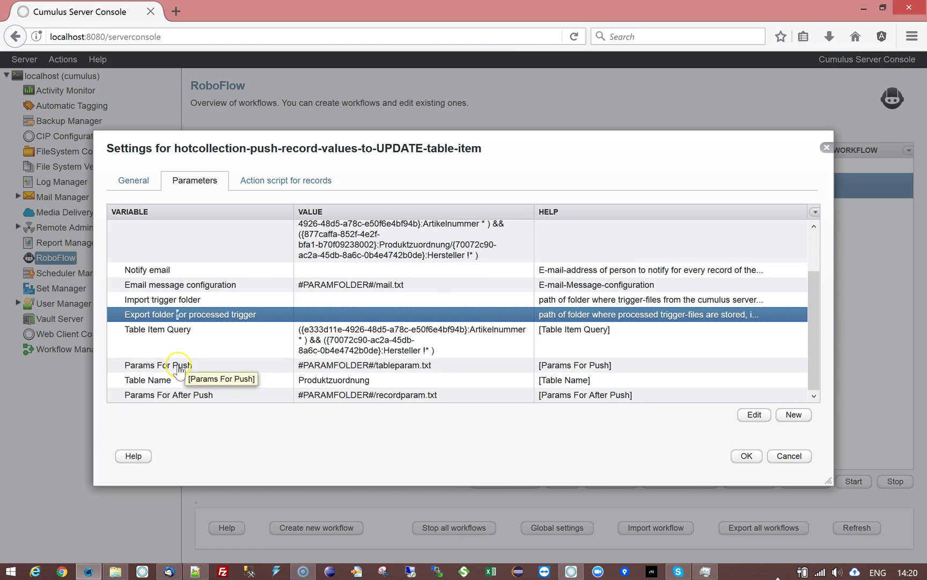
pyautogui.click(161, 365)
pyautogui.click(278, 184)
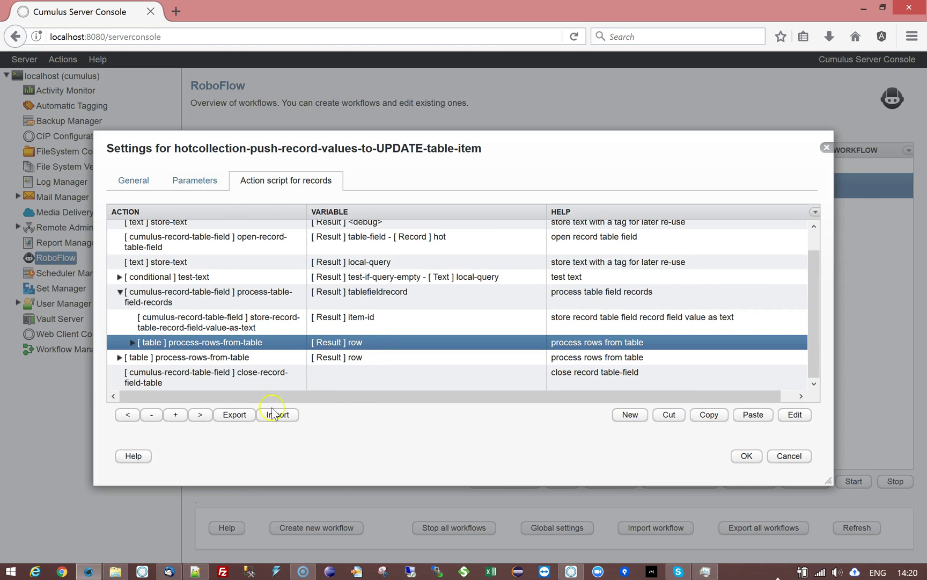
# - Expand the nested process-rows-from-table action and review its value and name store-text actions, closing both without changes
pyautogui.click(132, 342)
pyautogui.scroll(-1, 435, 374)
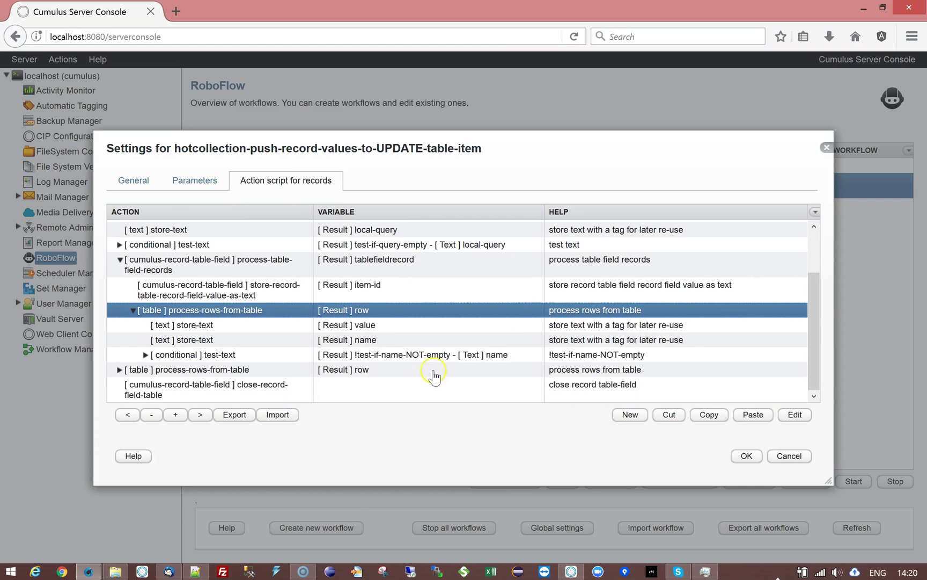
pyautogui.click(261, 325)
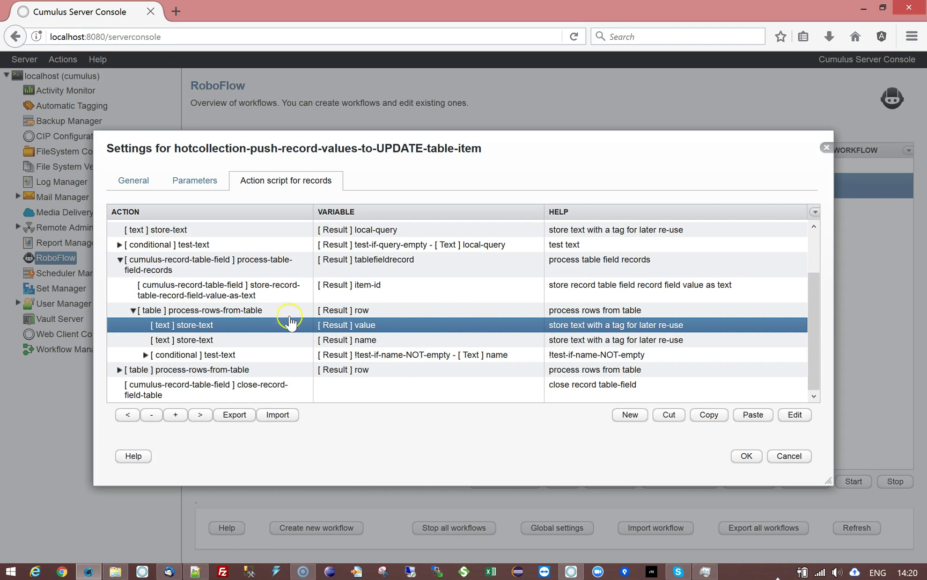
pyautogui.doubleClick(257, 330)
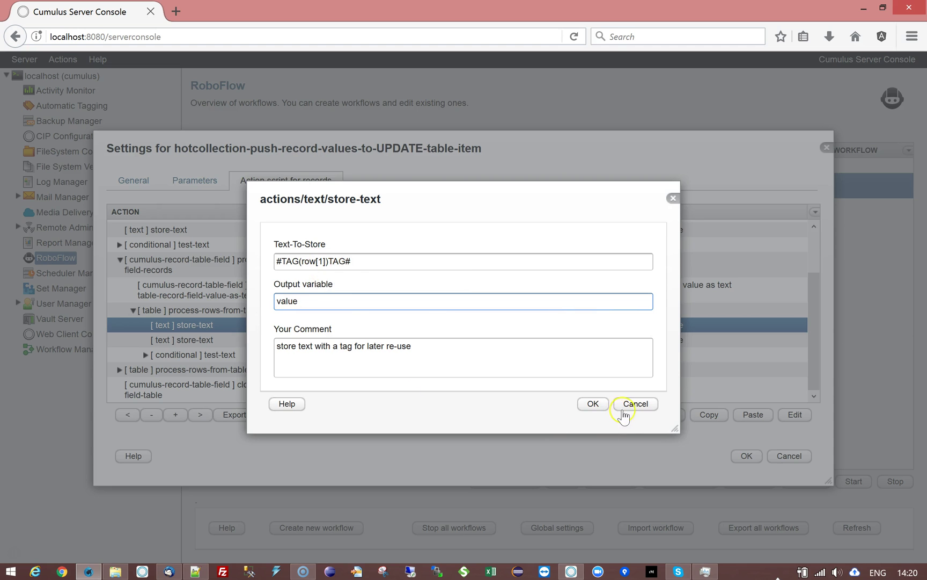
pyautogui.click(624, 405)
pyautogui.click(267, 341)
pyautogui.doubleClick(267, 341)
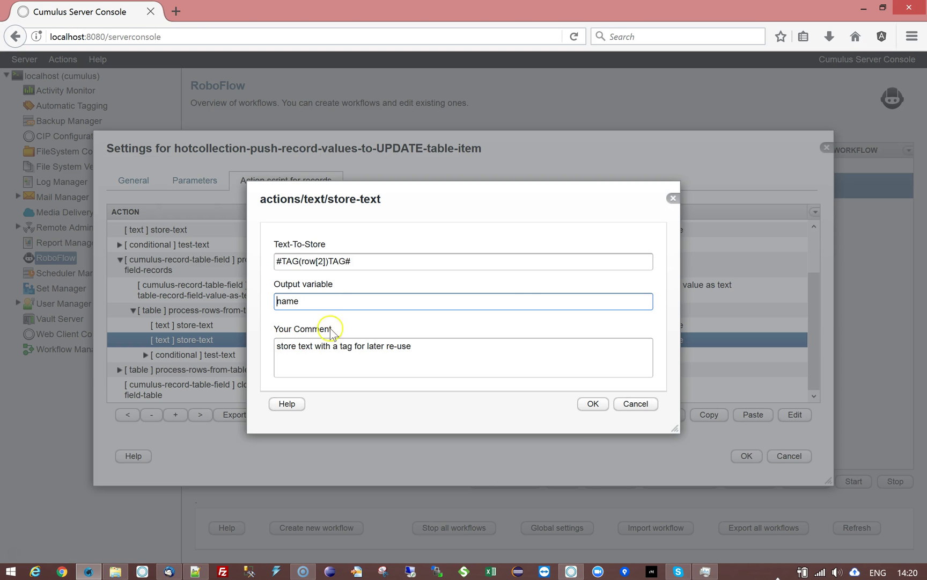
pyautogui.click(637, 406)
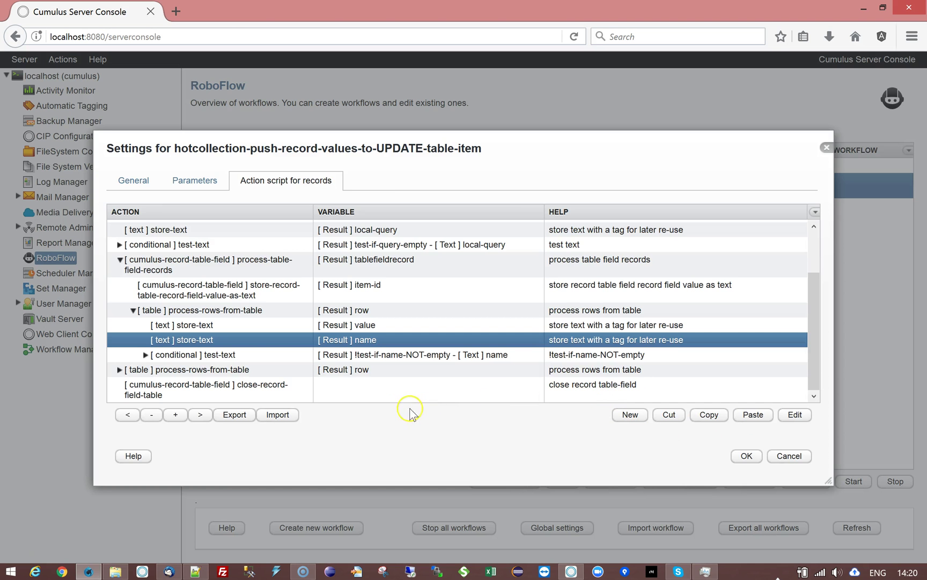
# - Expand the test-if-name-NOT-empty conditional under process-table-field-records and review its set-record-table-record-field-value action without changing it
pyautogui.click(182, 354)
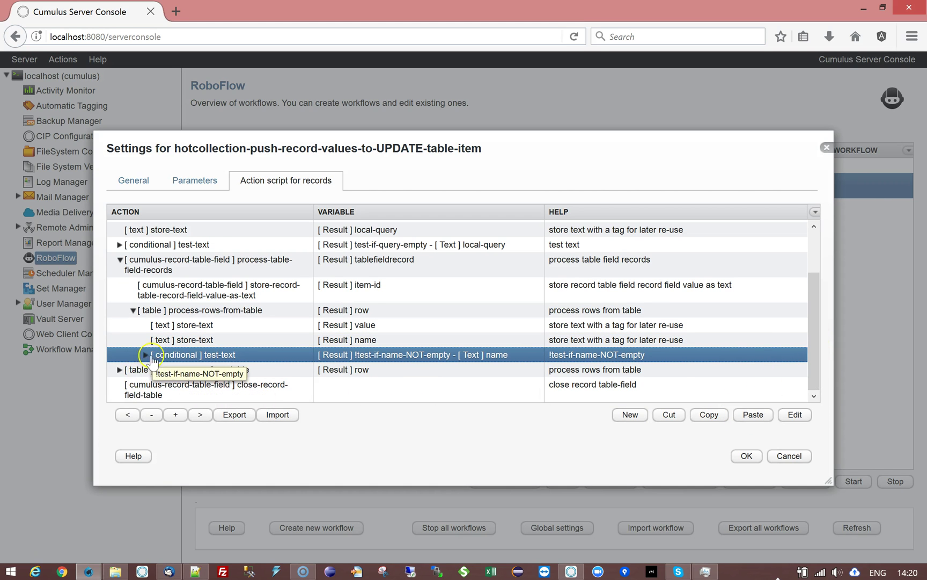
pyautogui.click(145, 355)
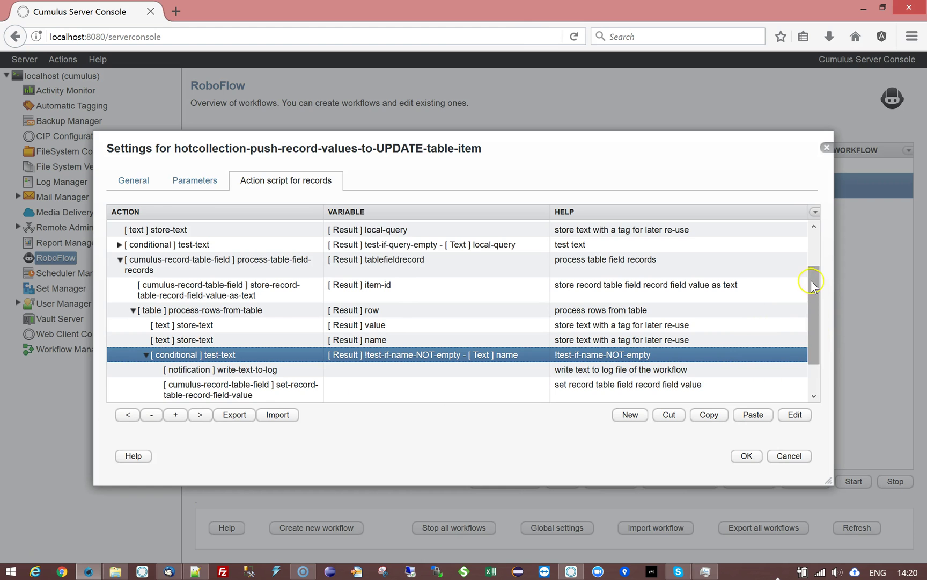
pyautogui.moveTo(824, 300); pyautogui.dragTo(823, 348)
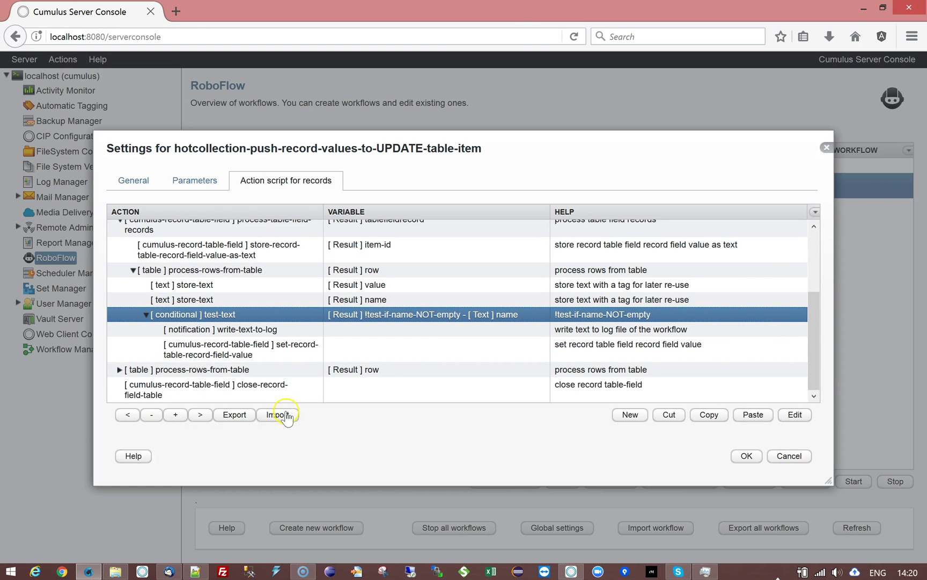
pyautogui.click(250, 352)
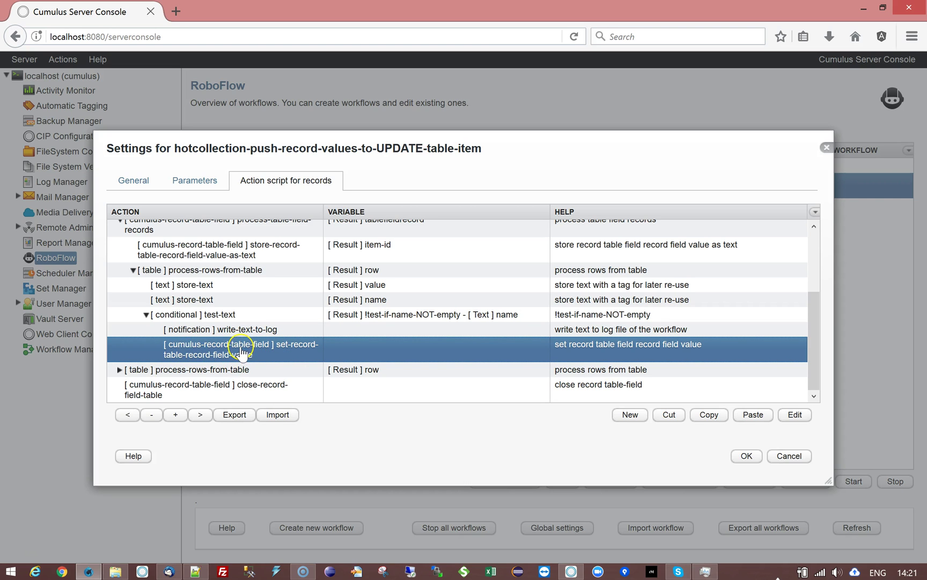
pyautogui.doubleClick(299, 350)
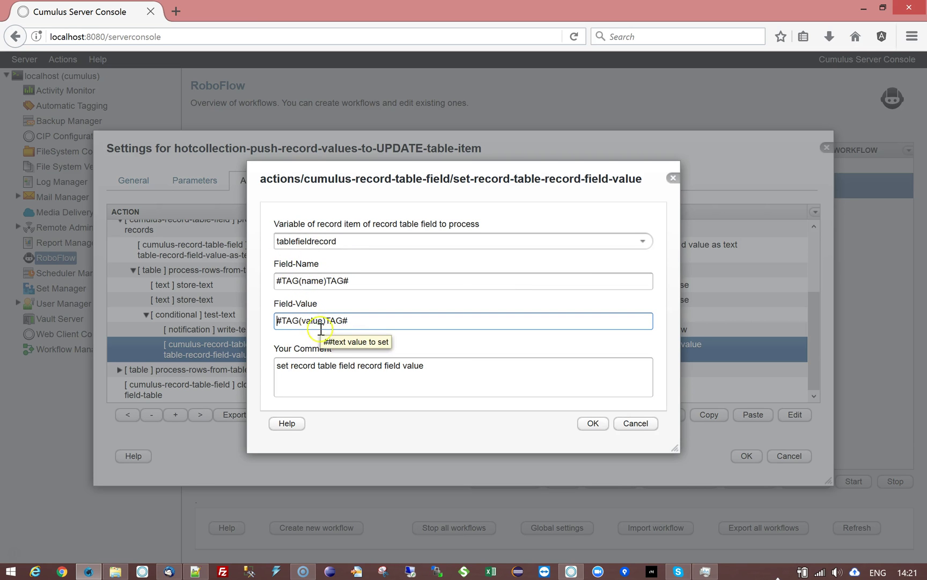
pyautogui.moveTo(634, 424); pyautogui.dragTo(593, 425)
pyautogui.click(635, 423)
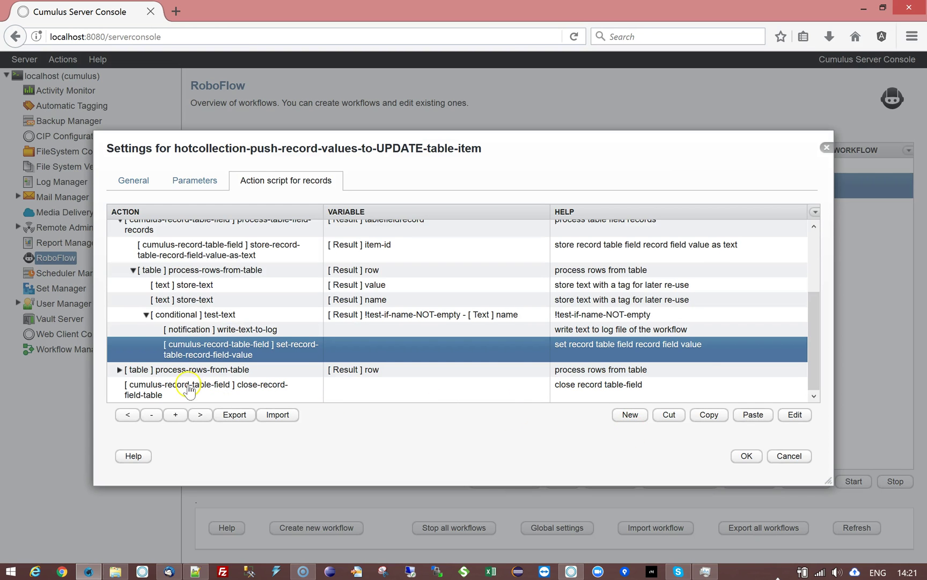
# - Collapse process-table-field-records and review the settings of the top-level process-rows-from-table action, closing them without changes
pyautogui.moveTo(814, 350); pyautogui.dragTo(814, 288)
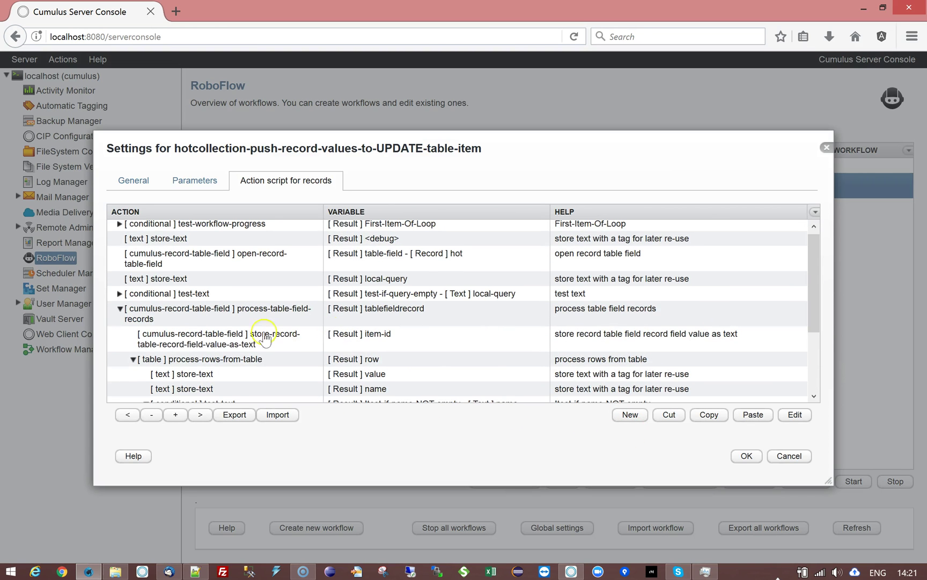
pyautogui.click(120, 311)
pyautogui.click(277, 337)
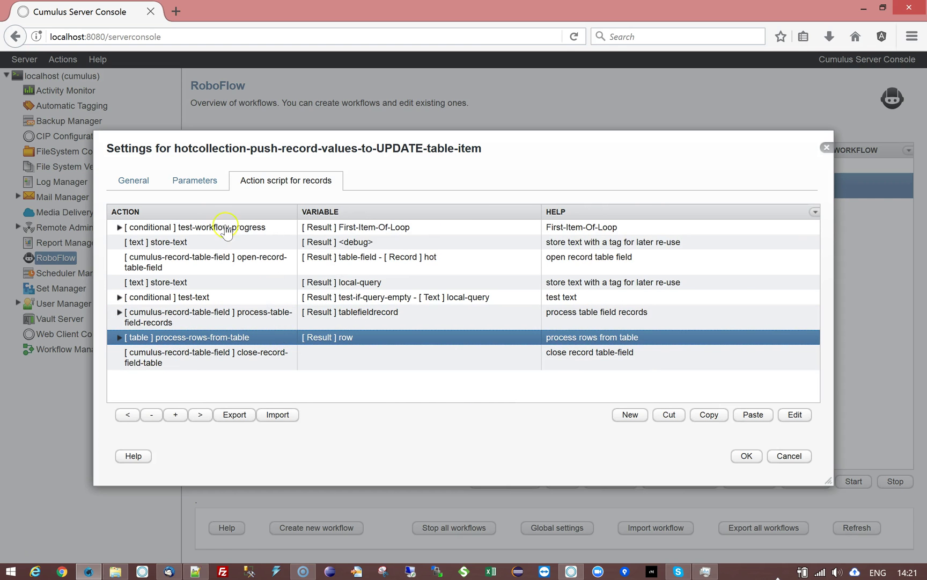
pyautogui.doubleClick(249, 338)
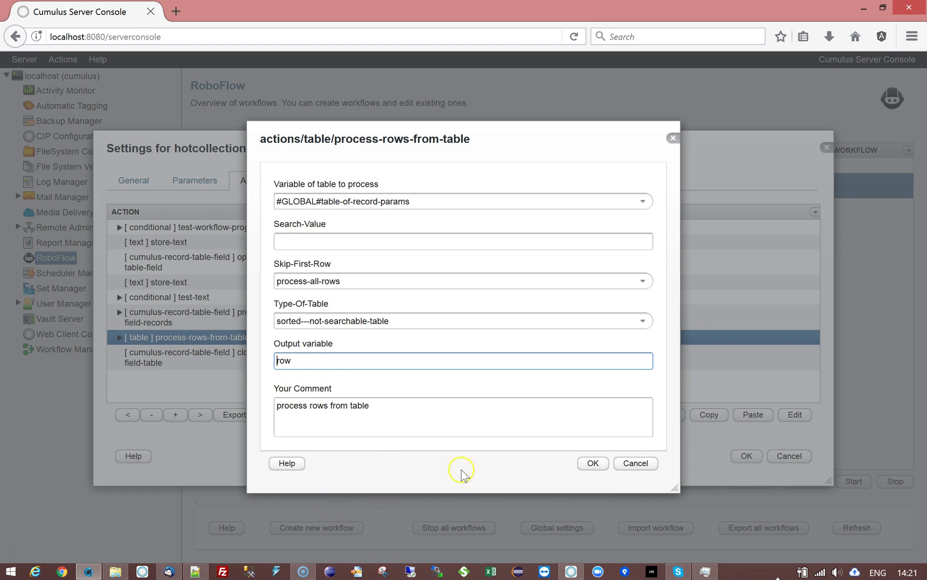
pyautogui.click(636, 463)
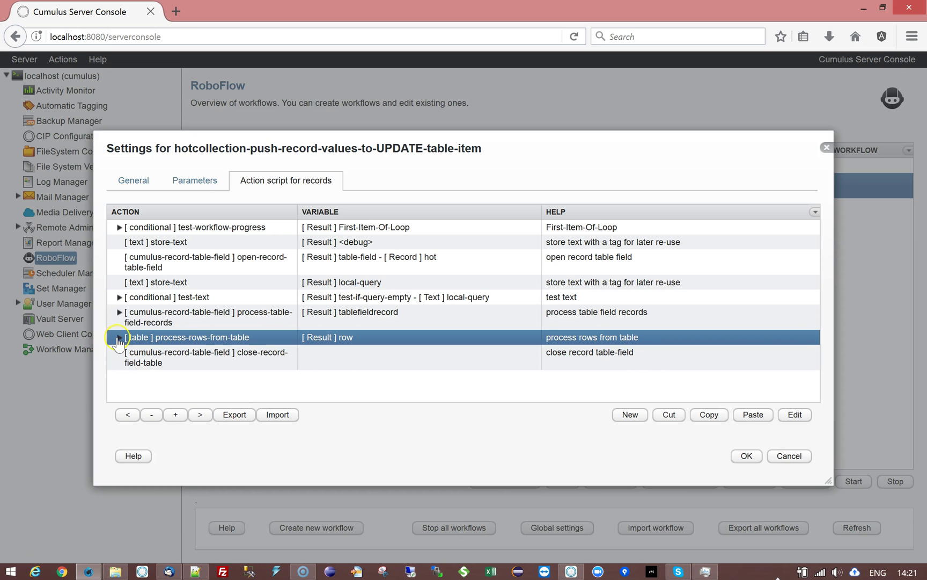
# - Expand the top-level process-rows-from-table action to review its value and name store-text actions and the contents of its test-text conditional
pyautogui.click(119, 338)
pyautogui.scroll(-1, 431, 304)
pyautogui.click(397, 328)
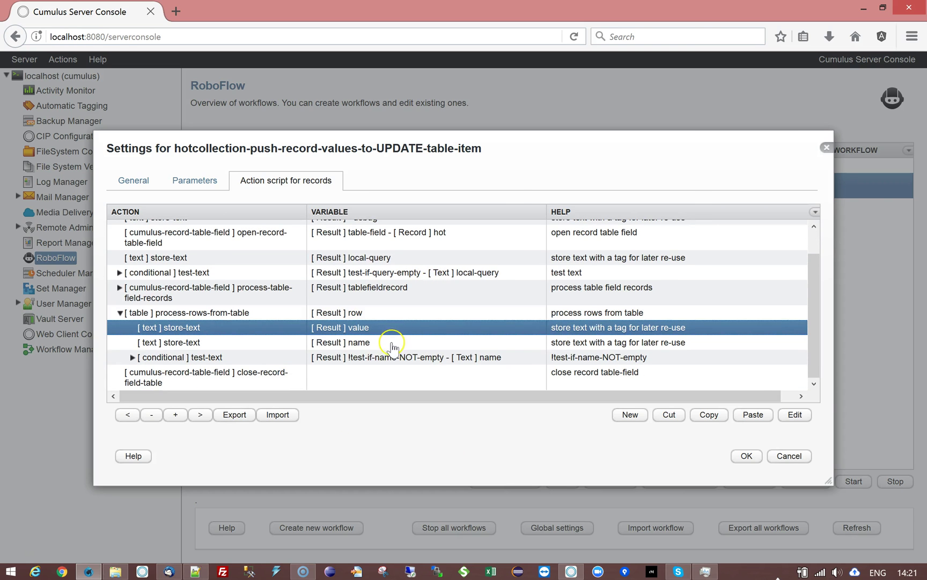
pyautogui.click(397, 342)
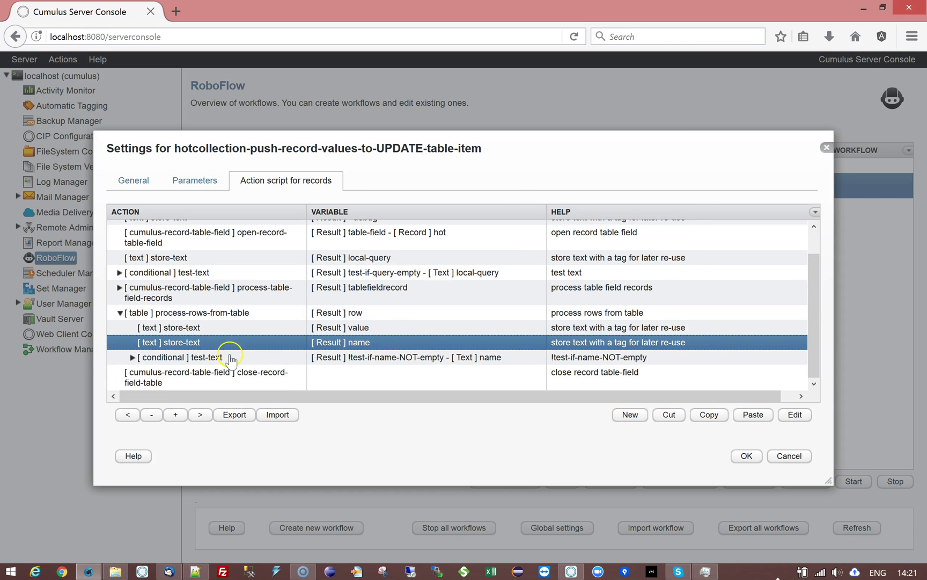
pyautogui.click(236, 357)
pyautogui.click(132, 358)
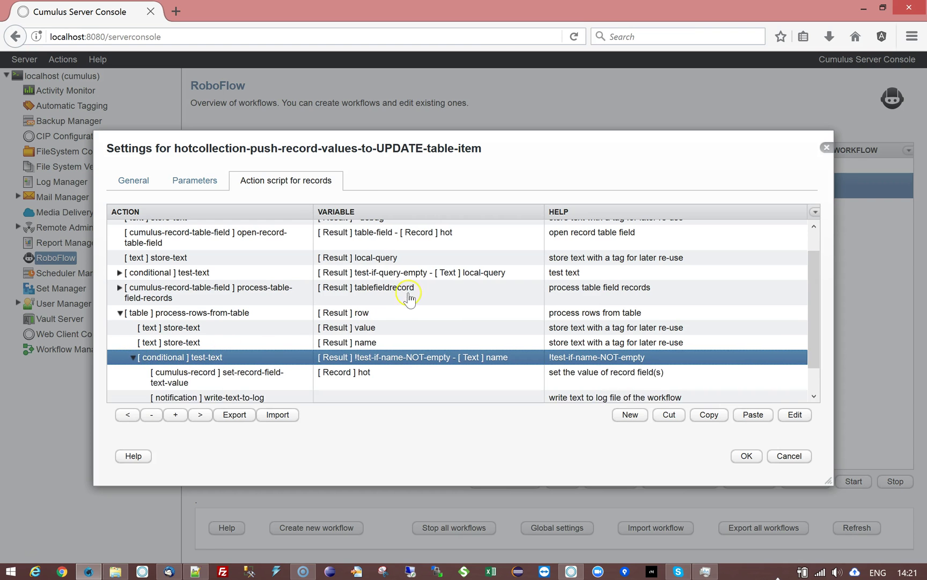
# - Review the set-record-field-text-value action for record hot without changing it, then collapse the row loop and select the close-record-field-table action
pyautogui.scroll(-1, 414, 297)
pyautogui.doubleClick(240, 357)
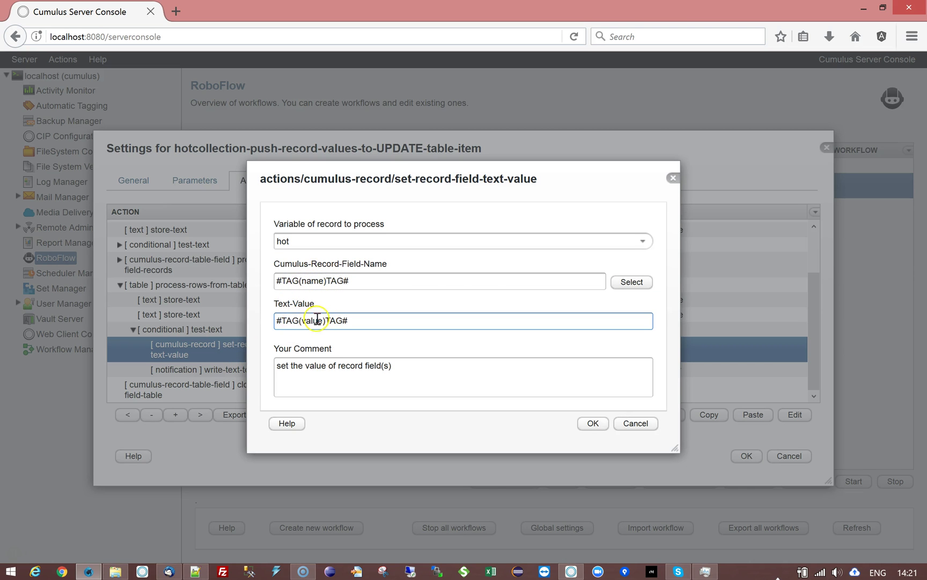
pyautogui.click(639, 423)
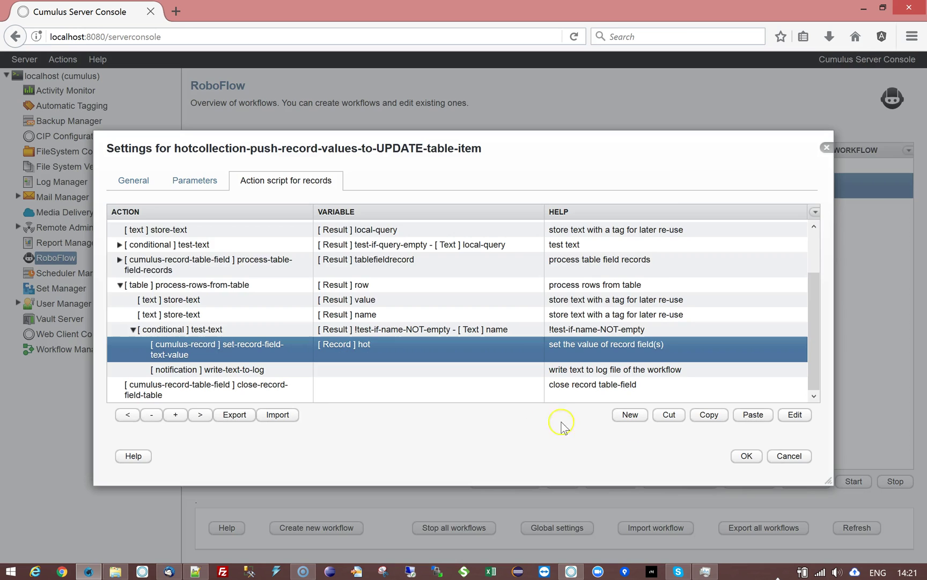
pyautogui.click(120, 285)
pyautogui.click(166, 363)
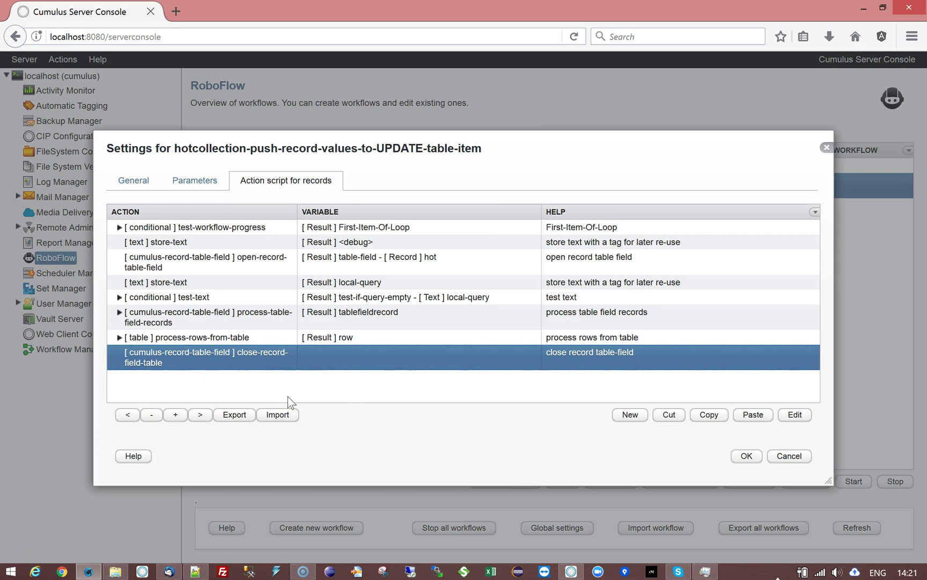
# - Examine the Cumulus query among the workflow parameters, then accept and close the workflow settings
pyautogui.click(216, 183)
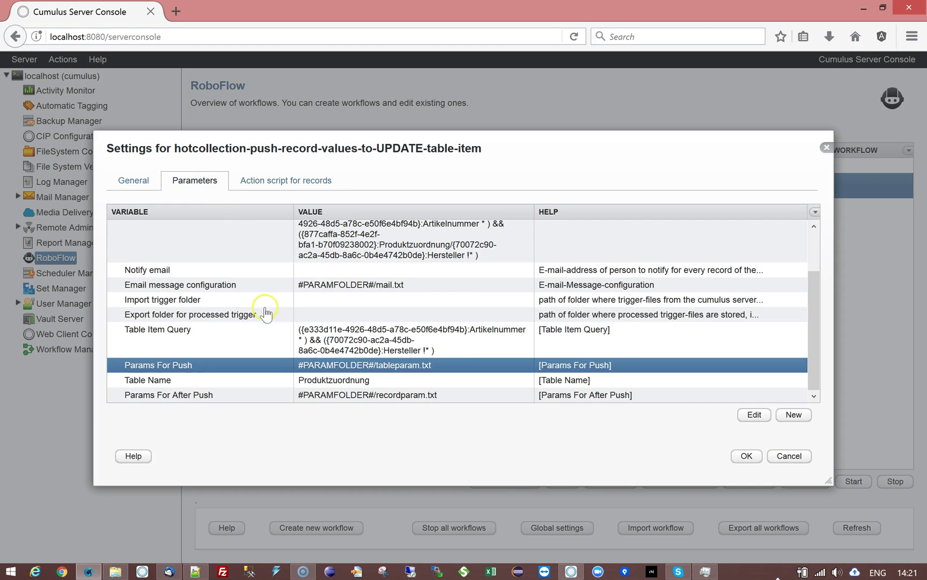
pyautogui.scroll(3, 814, 236)
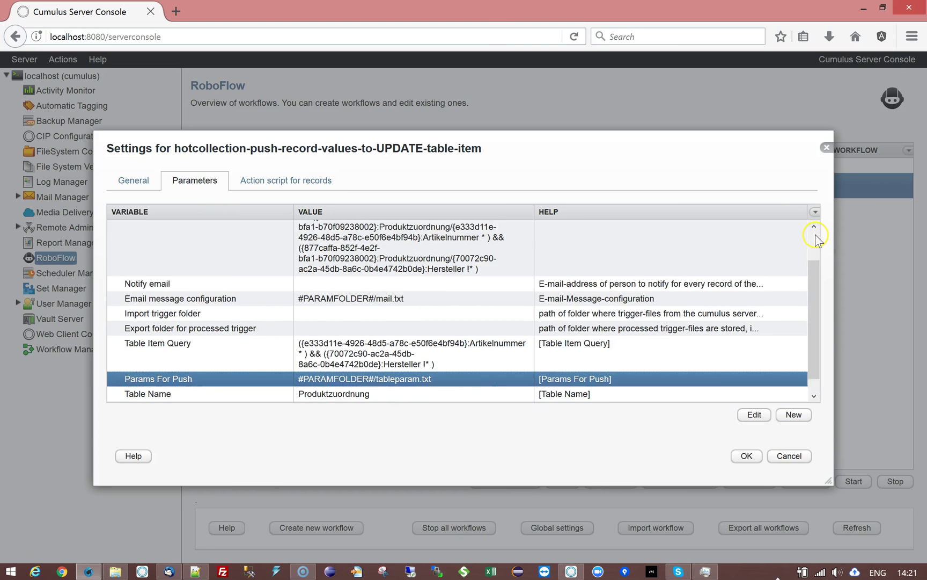
pyautogui.click(386, 301)
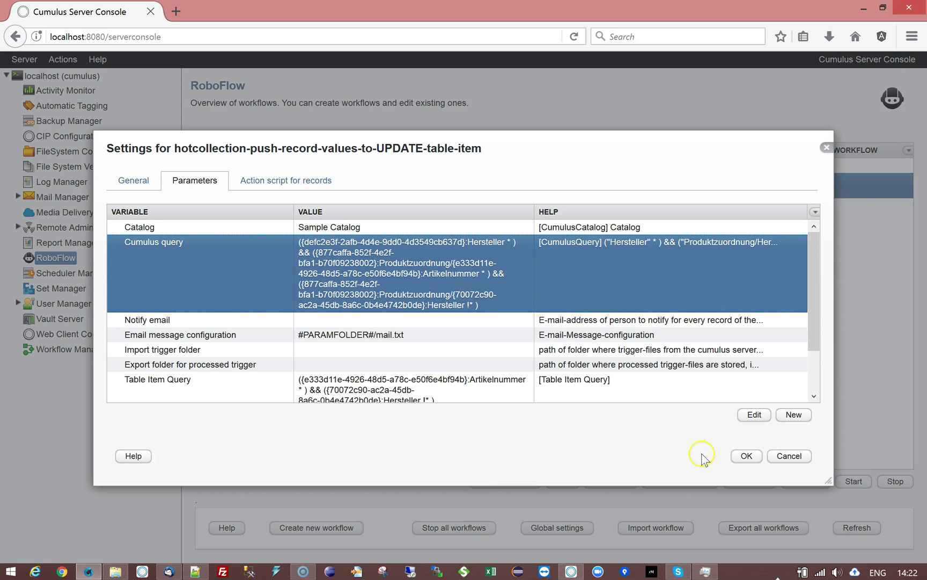
pyautogui.click(744, 460)
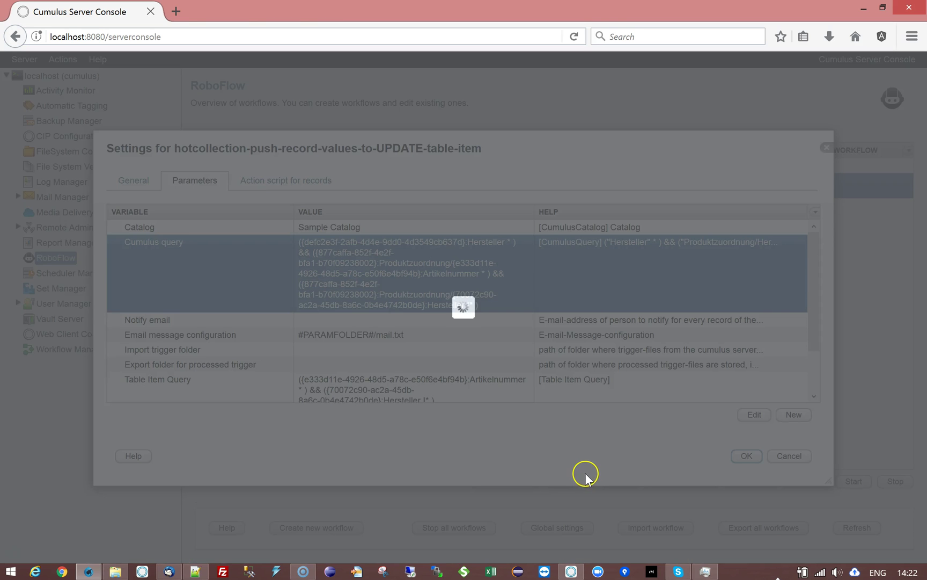